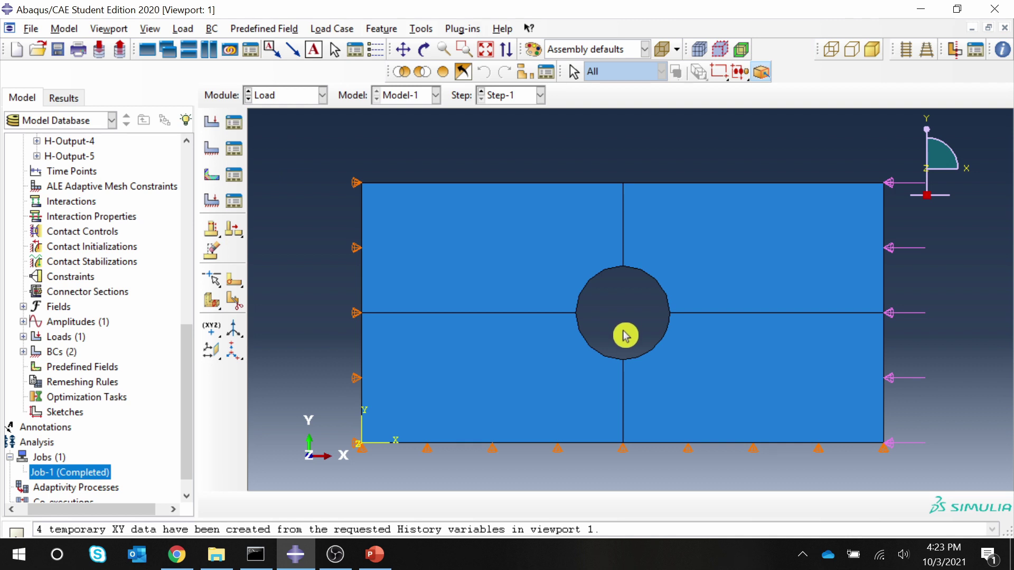
Step: Examine the locations of the assembly sets Point_A, Point_B, Point_C and Point_D on the plate
scroll(103, 334, "up", 10)
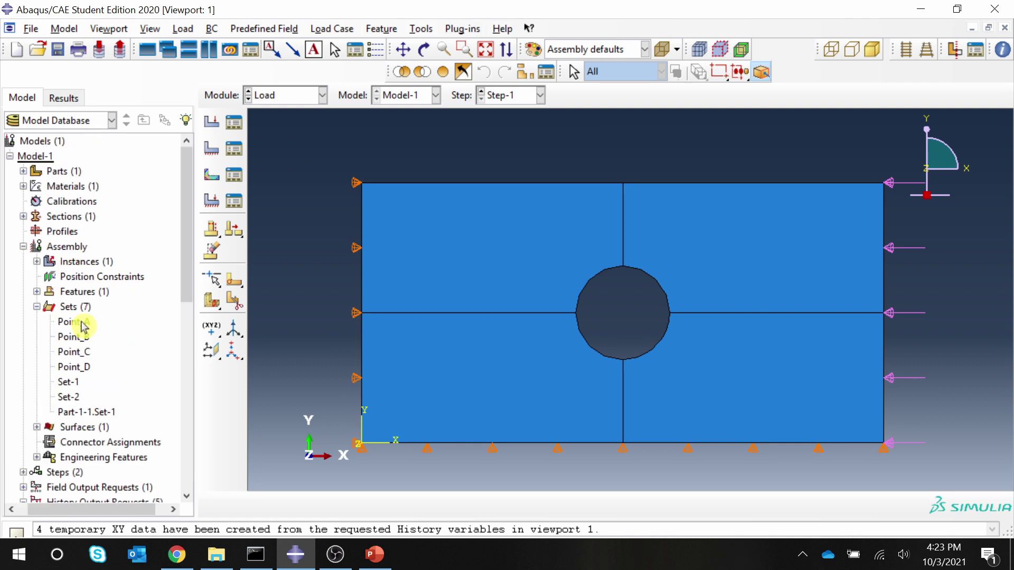
double_click(79, 323)
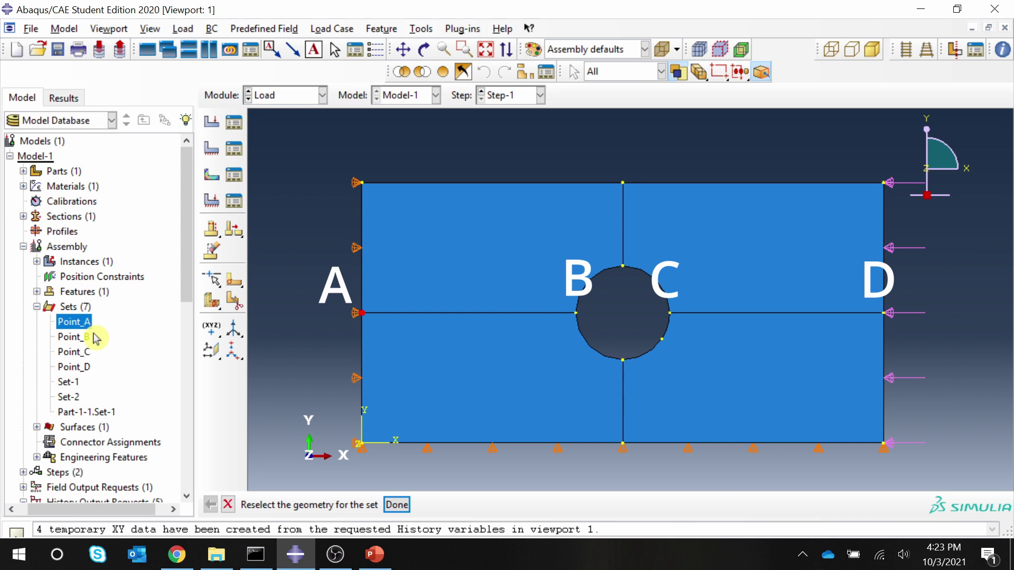
double_click(79, 338)
double_click(80, 352)
double_click(80, 368)
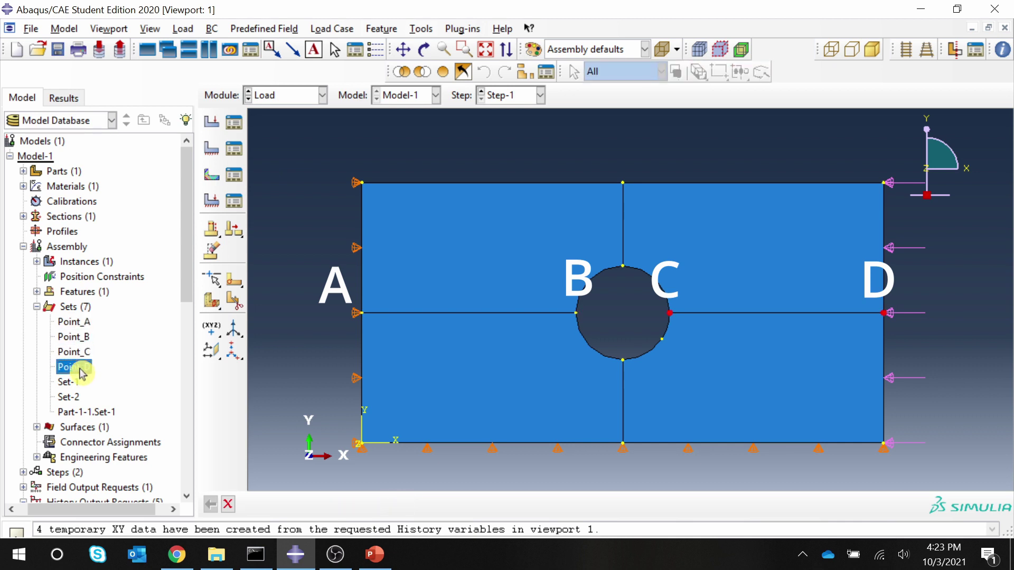
scroll(87, 370, "down", 3)
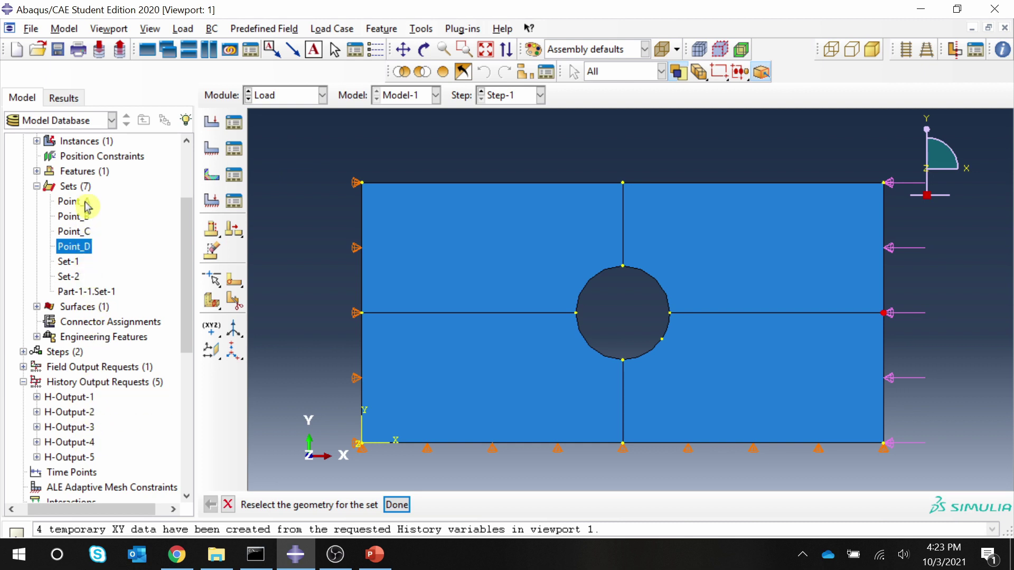
Step: Open the results of Job-1 and plot the contours on the deformed shape
scroll(103, 415, "down", 7)
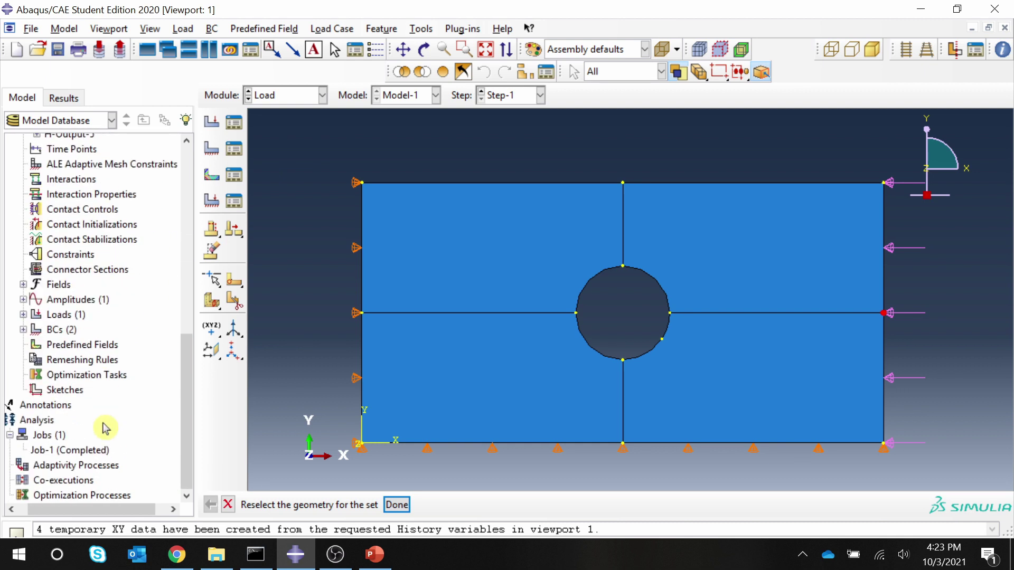
left_click(90, 450)
right_click(90, 450)
left_click(142, 492)
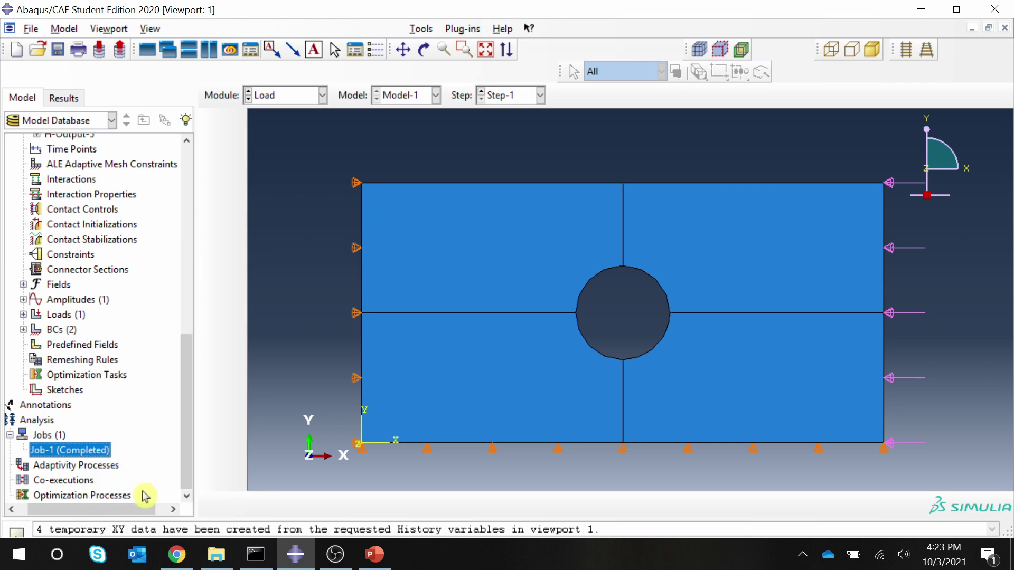
left_click(210, 197)
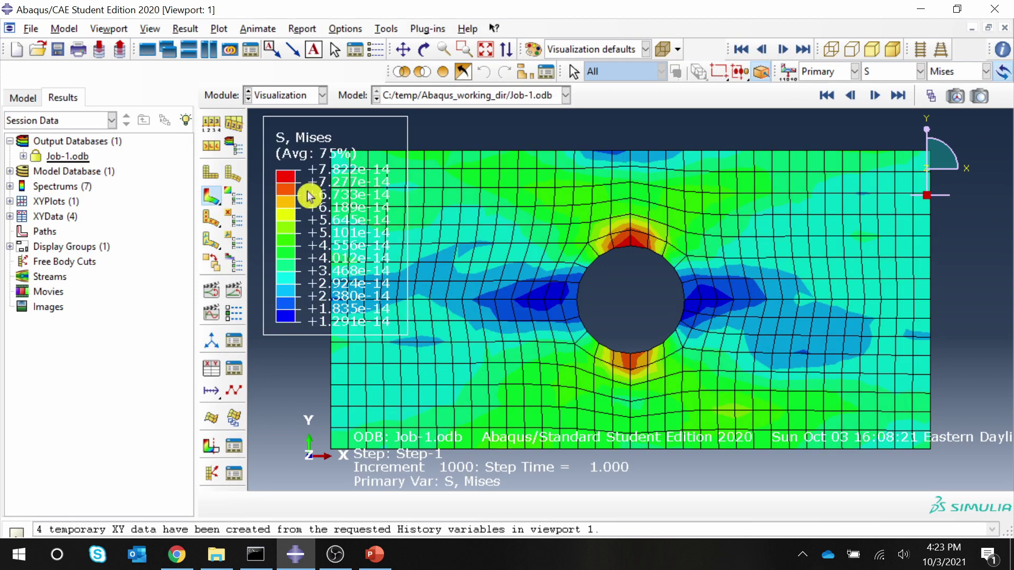
Step: Plot the U1 spatial displacement history output for POINT_A, POINT_B, POINT_C and POINT_D from the output database
left_click(210, 370)
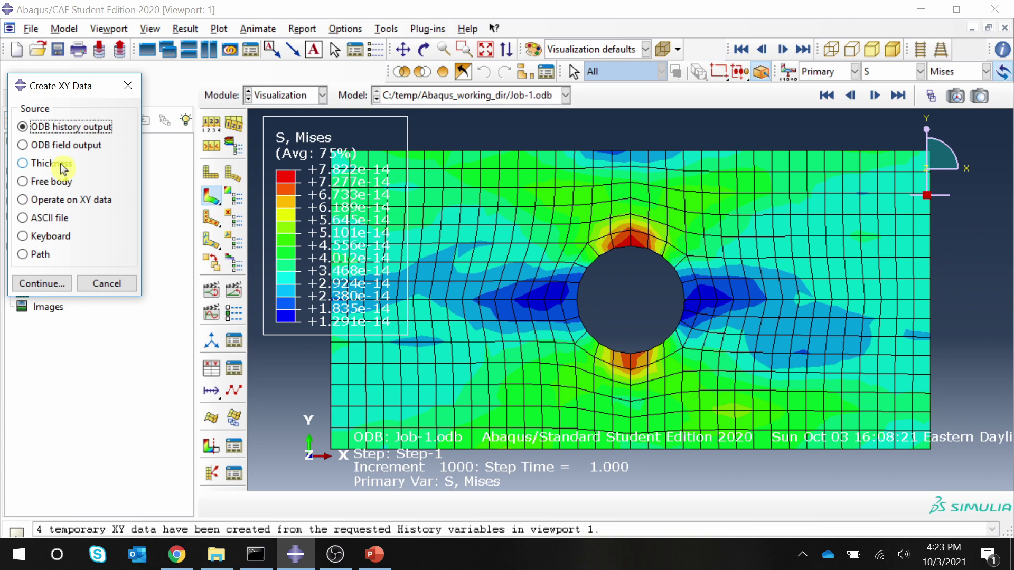
left_click(32, 283)
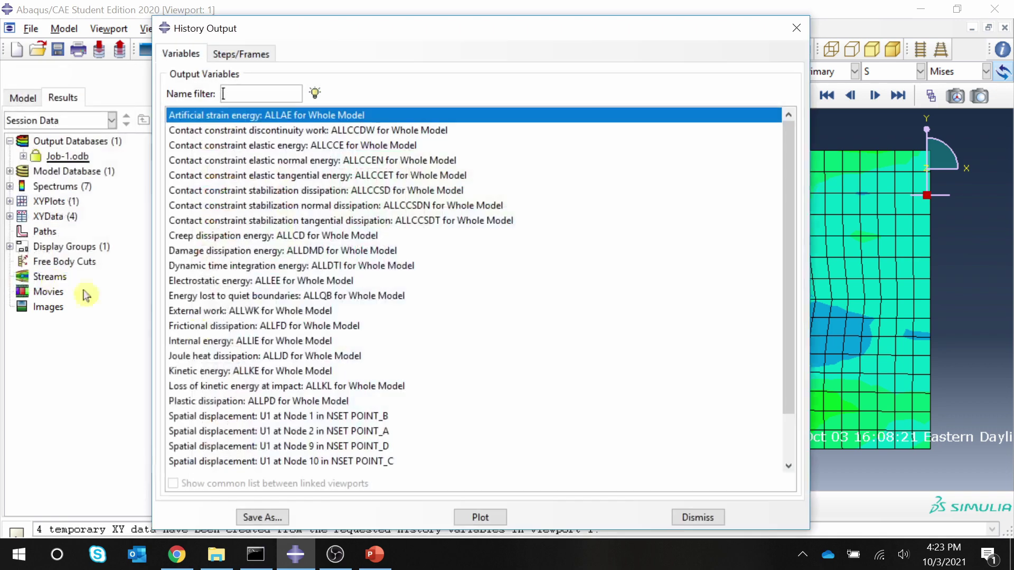
left_click(333, 418)
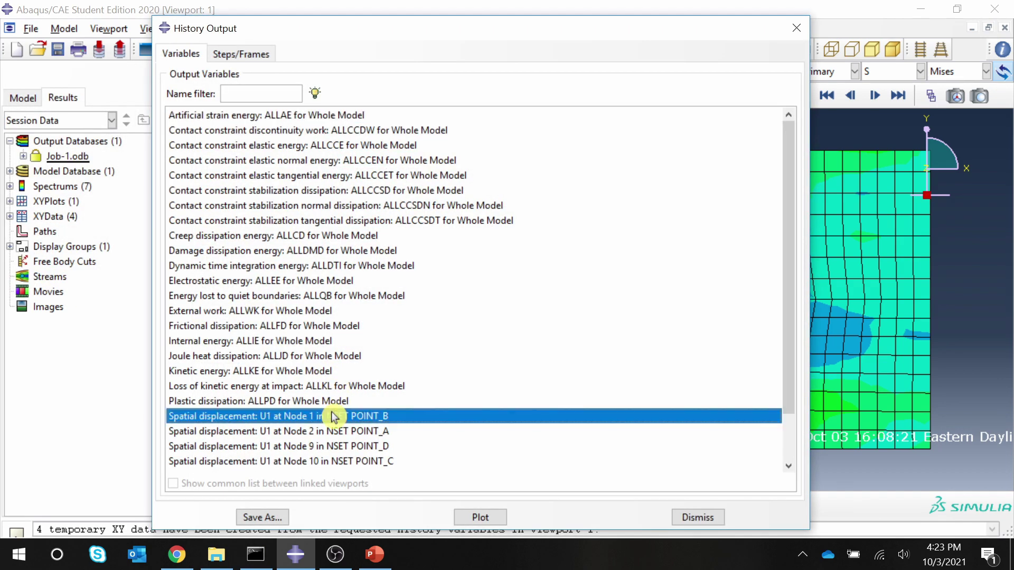
left_click(333, 463, "shift")
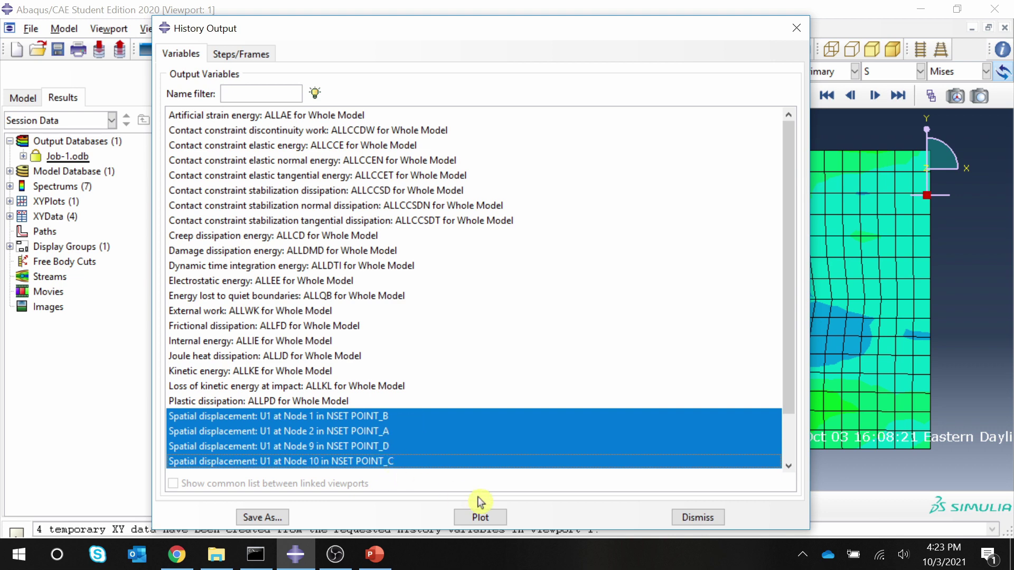
left_click(478, 516)
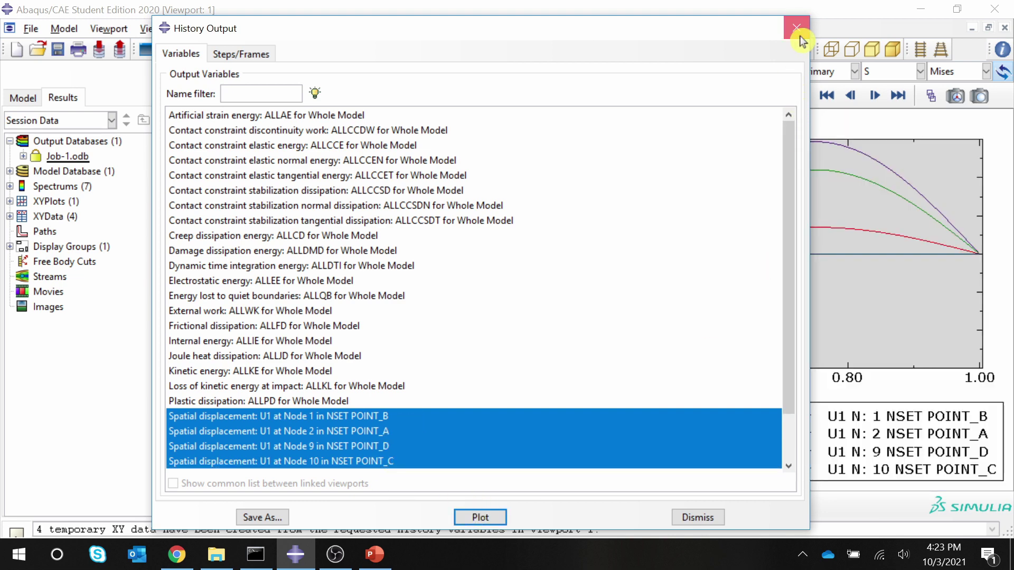
left_click(797, 28)
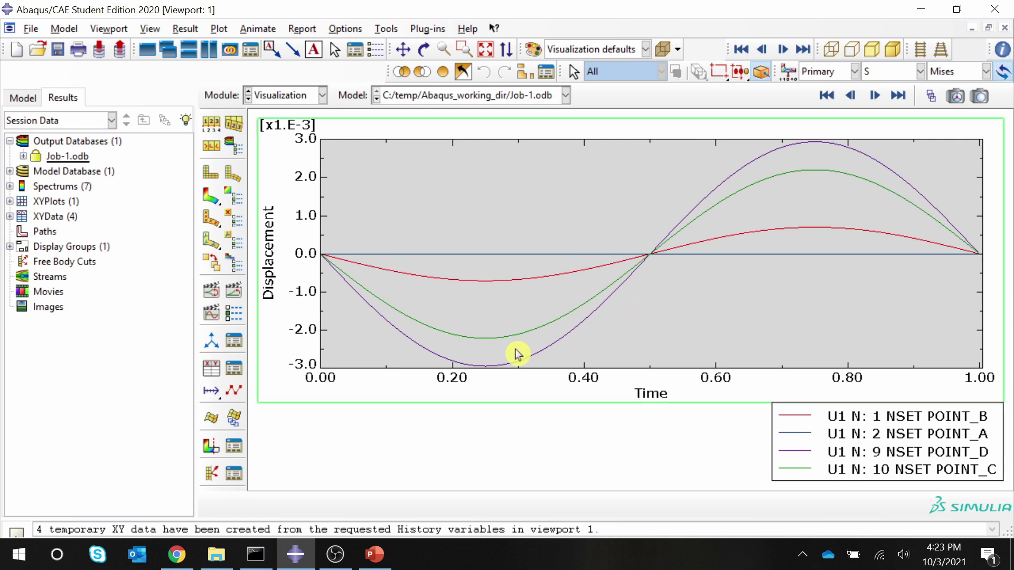
Step: Shorten the legend text of the node 1 displacement curve to POINT_B
left_click(234, 395)
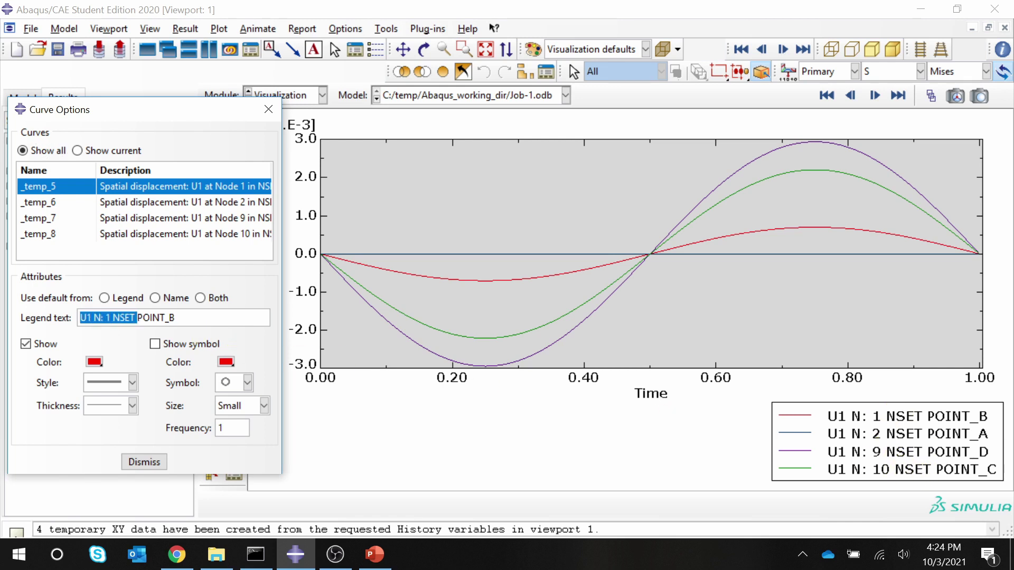
key("BackSpace")
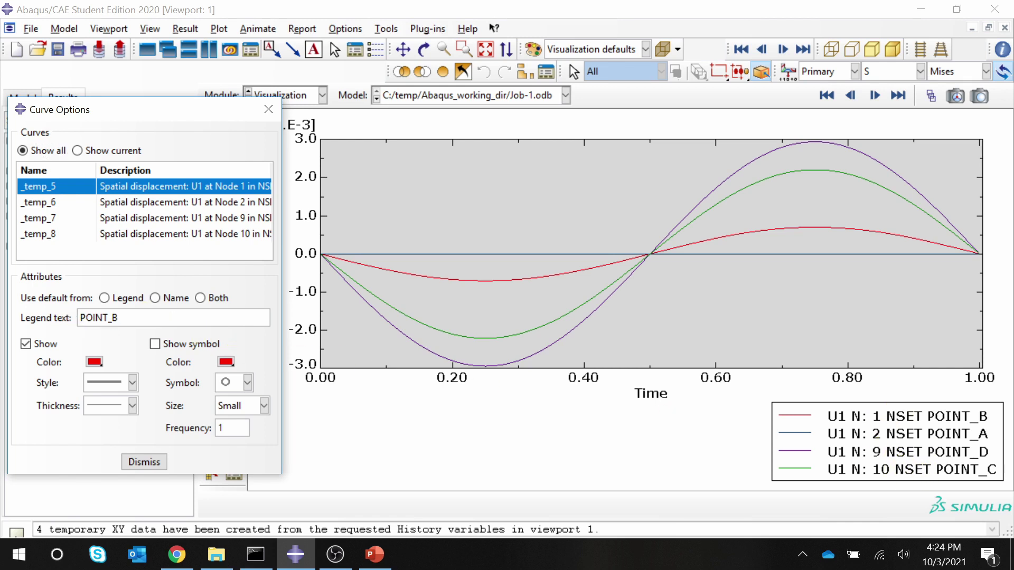
left_click(153, 464)
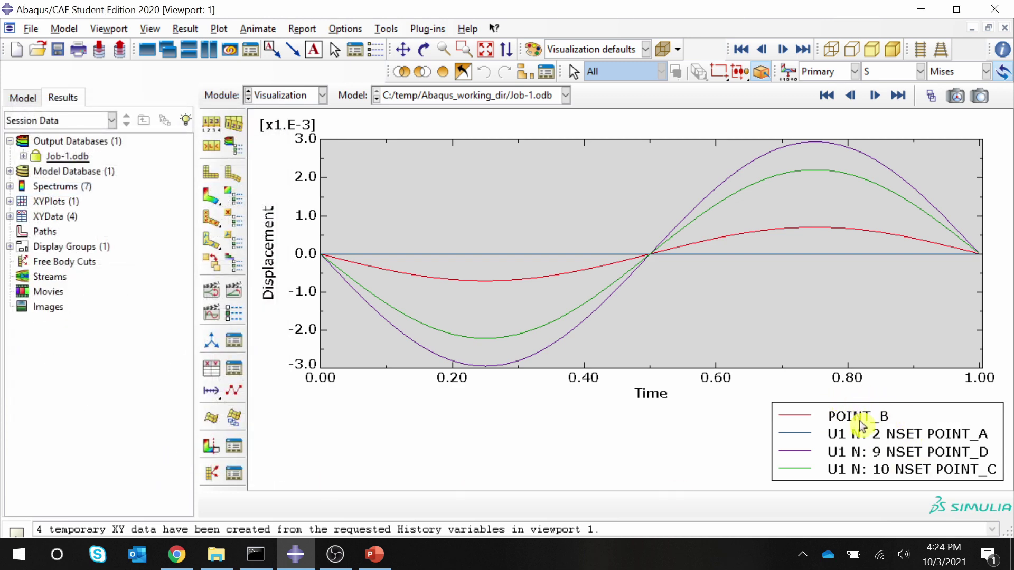
Step: Shorten the legend text of the node 2 displacement curve to POINT_A
left_click(235, 391)
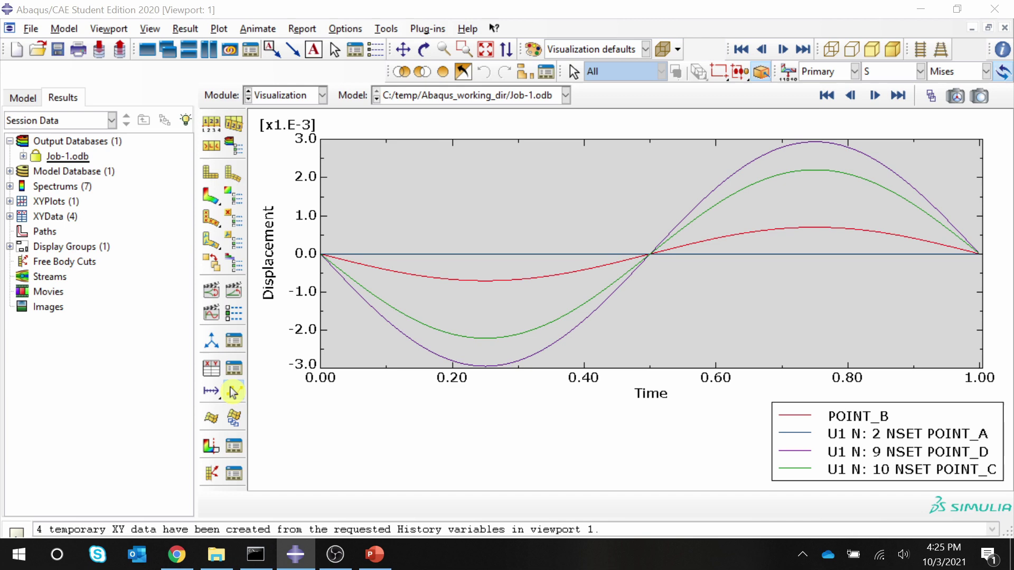
left_click(136, 203)
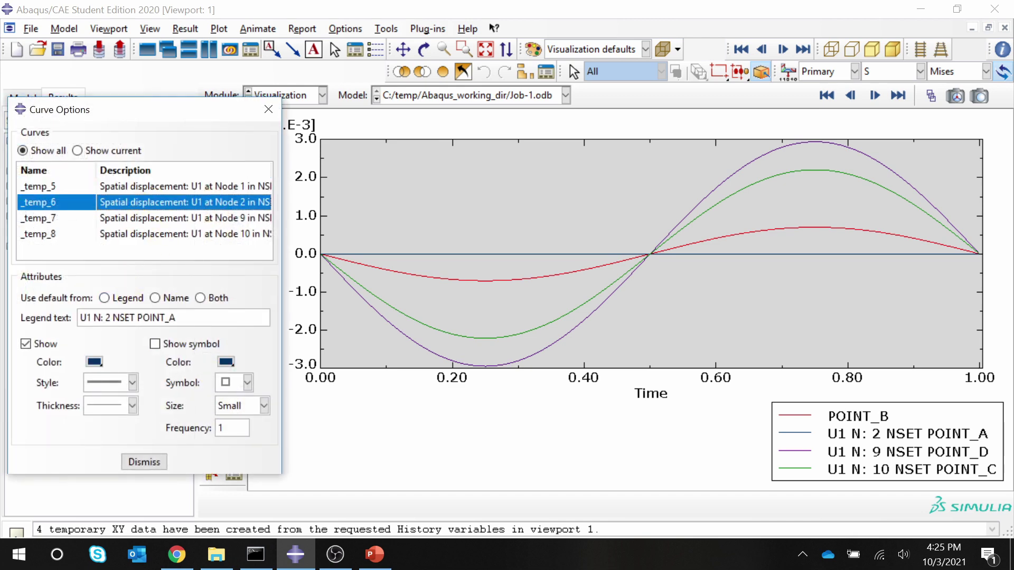
key("ctrl+shift+Left")
key("ctrl+shift+Left")
key("ctrl+shift+Left")
key("Delete")
Step: Shorten the legend text of the node 9 displacement curve to POINT_D
left_click(132, 218)
key("ctrl+shift+Left")
key("ctrl+shift+Left")
key("ctrl+shift+Left")
key("ctrl+shift+Left")
key("Delete")
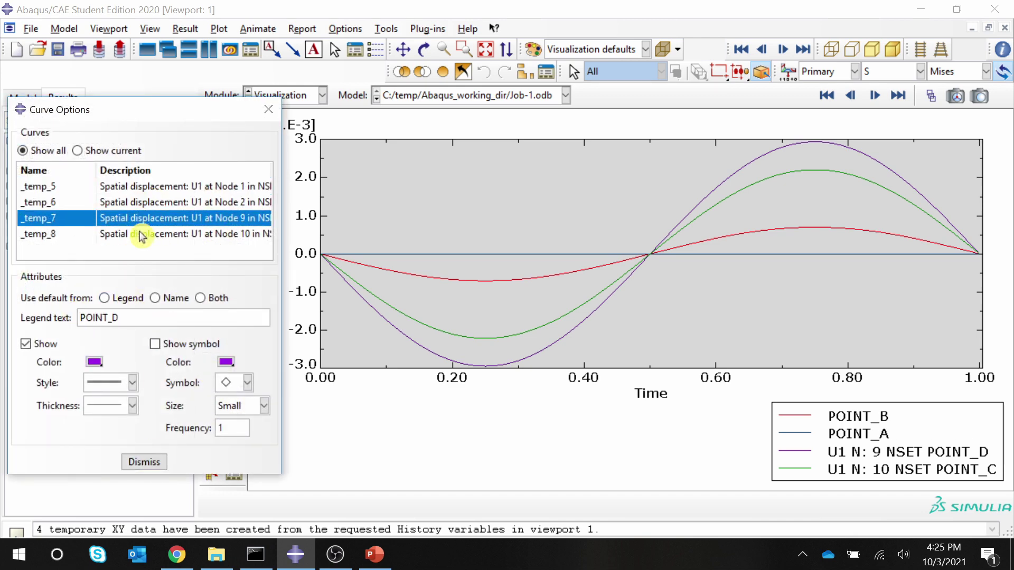
Step: Shorten the legend text of the node 10 displacement curve to POINT_C and apply it
left_click(141, 234)
key("ctrl+shift+Left")
key("ctrl+shift+Left")
key("ctrl+shift+Left")
key("ctrl+shift+Left")
key("Delete")
key("Return")
Step: Give the POINT_B curve a dashed line style and the second-thickest line thickness
left_click(234, 397)
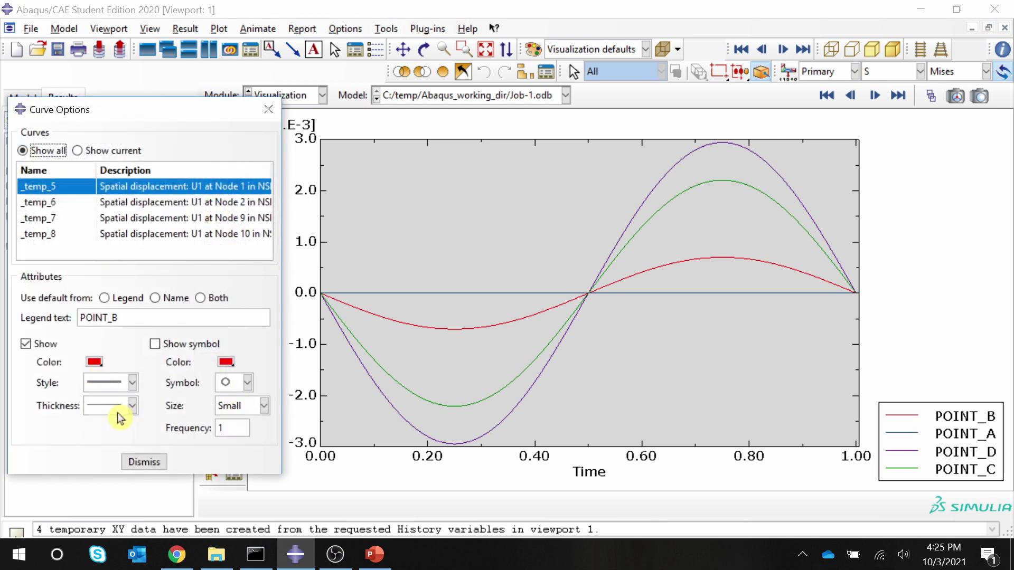
left_click(132, 384)
left_click(111, 438)
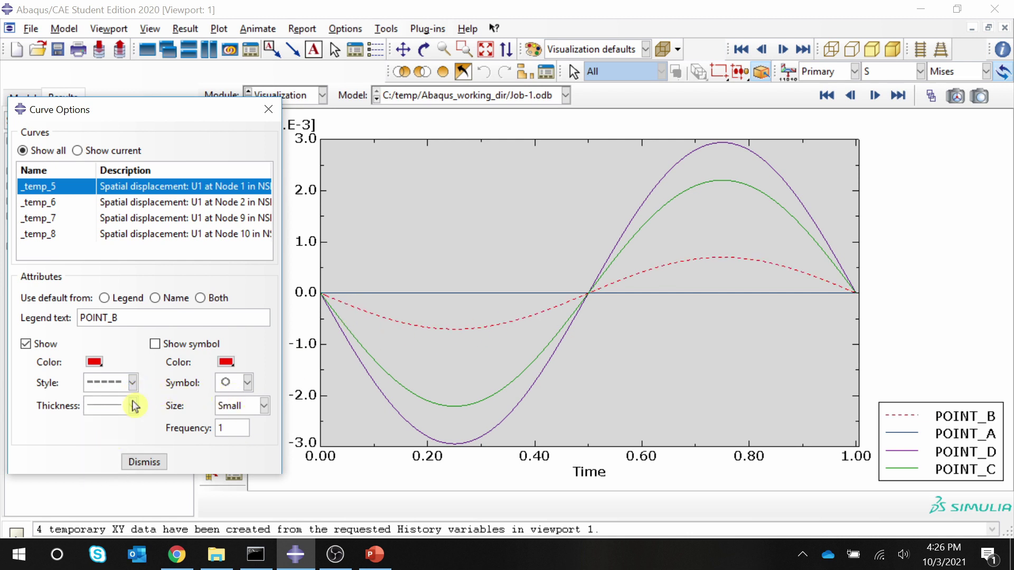
left_click(132, 405)
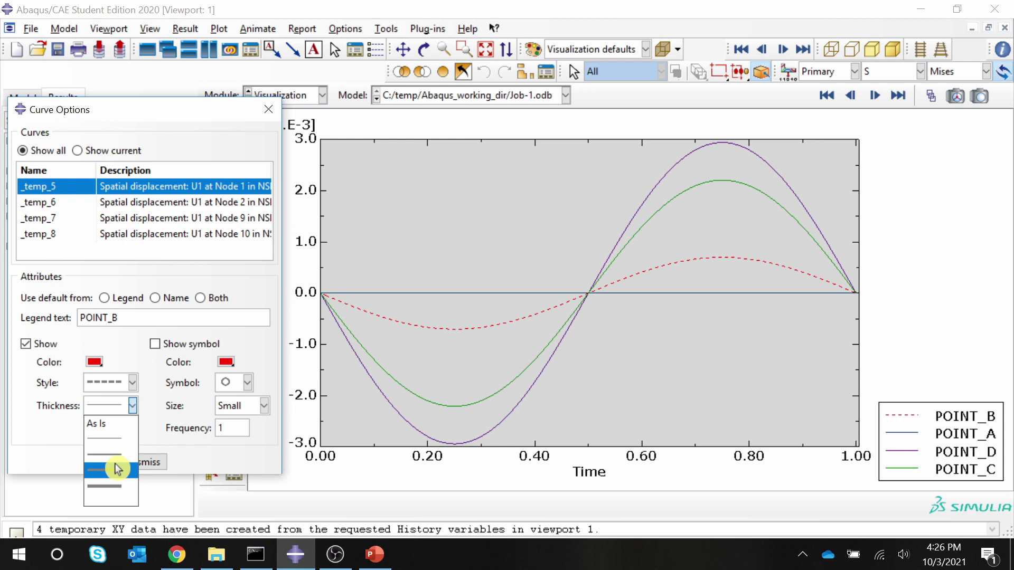
left_click(116, 467)
Step: Give the POINT_A curve the second-thickest line thickness and a bright blue color
left_click(47, 203)
left_click(132, 406)
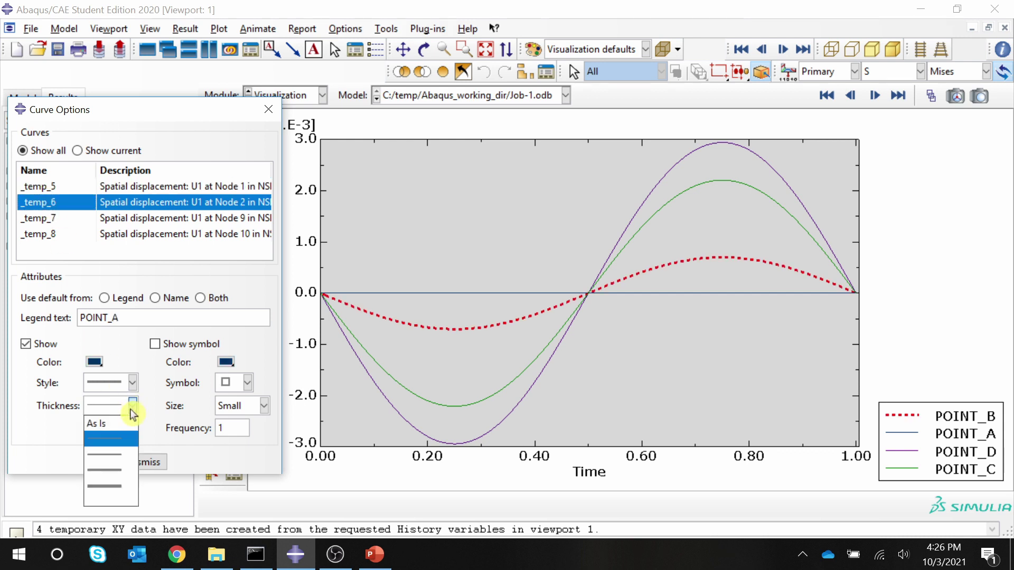
left_click(118, 465)
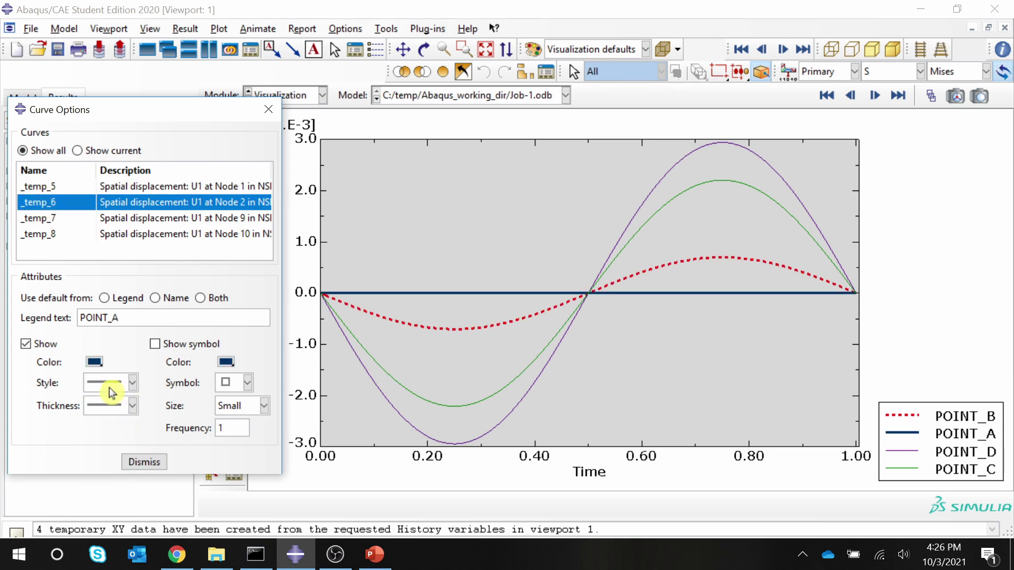
left_click(94, 363)
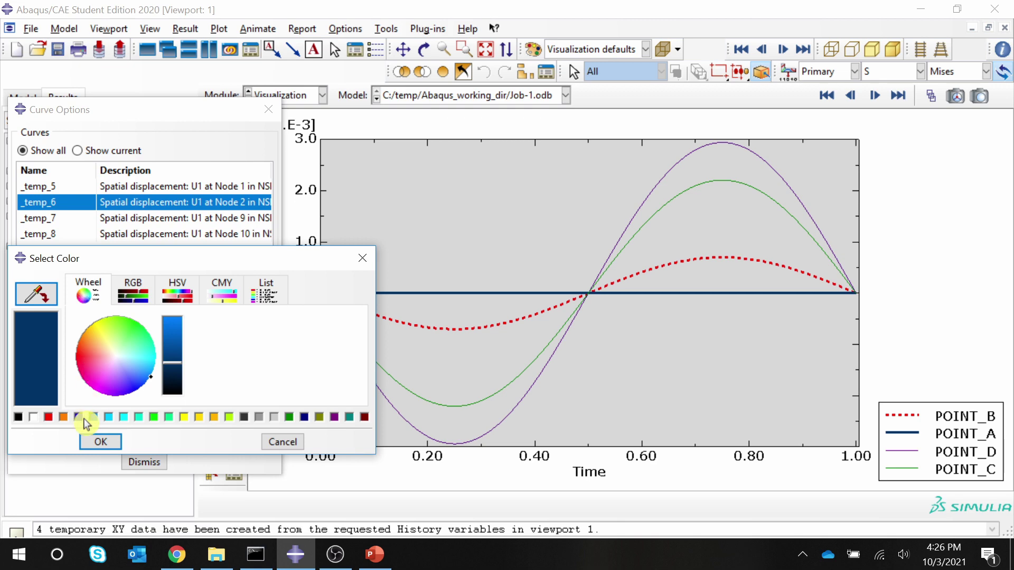
left_click(78, 417)
left_click(101, 441)
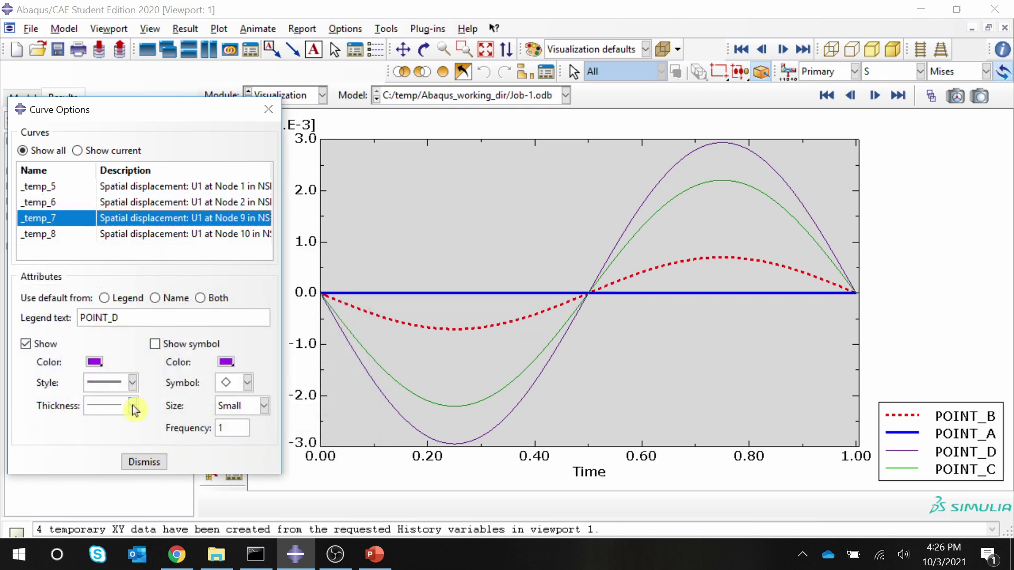
Step: Give the POINT_D curve the second-thickest line thickness and a dash-dot line style
left_click(133, 410)
left_click(114, 469)
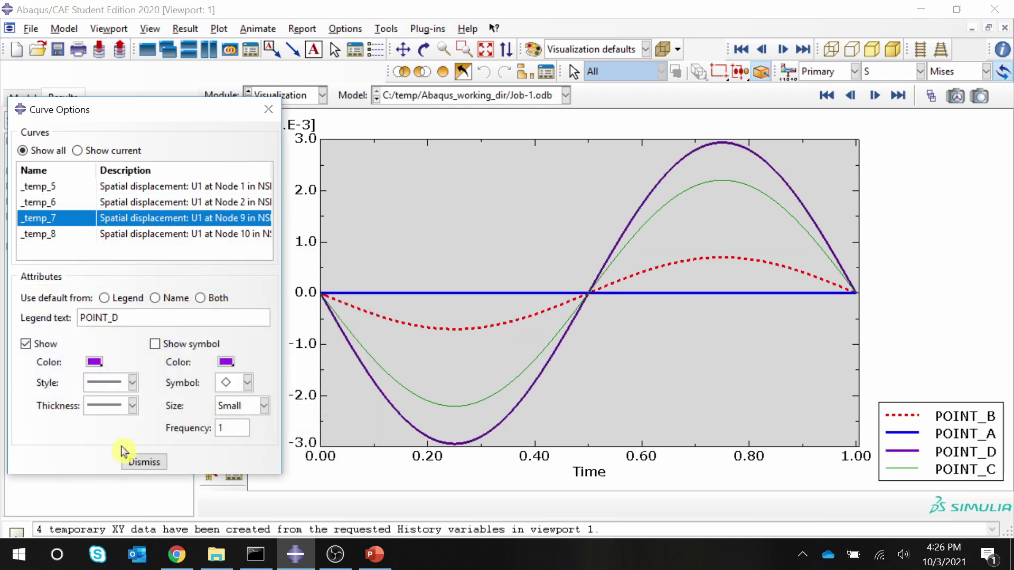
left_click(133, 393)
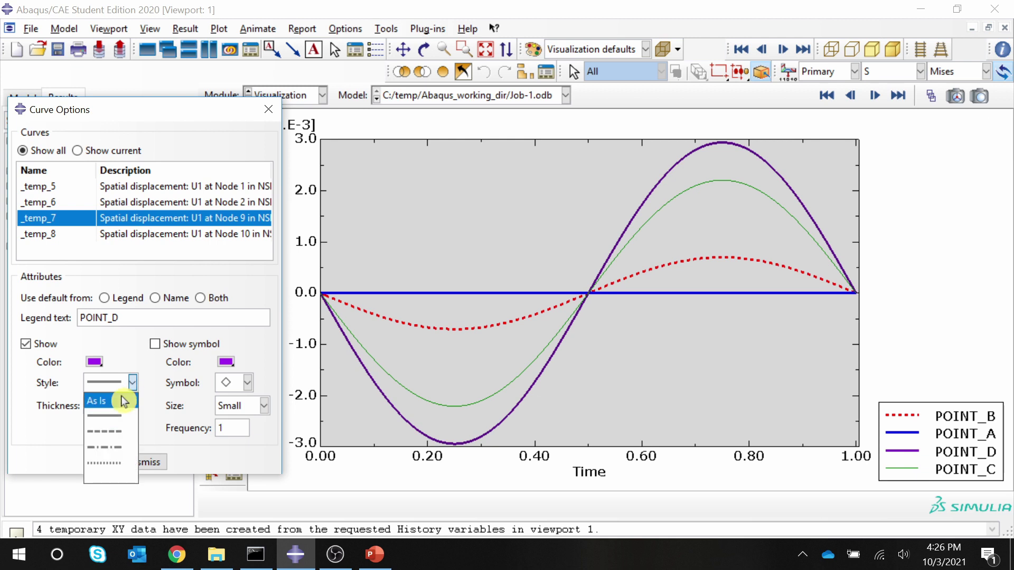
left_click(114, 450)
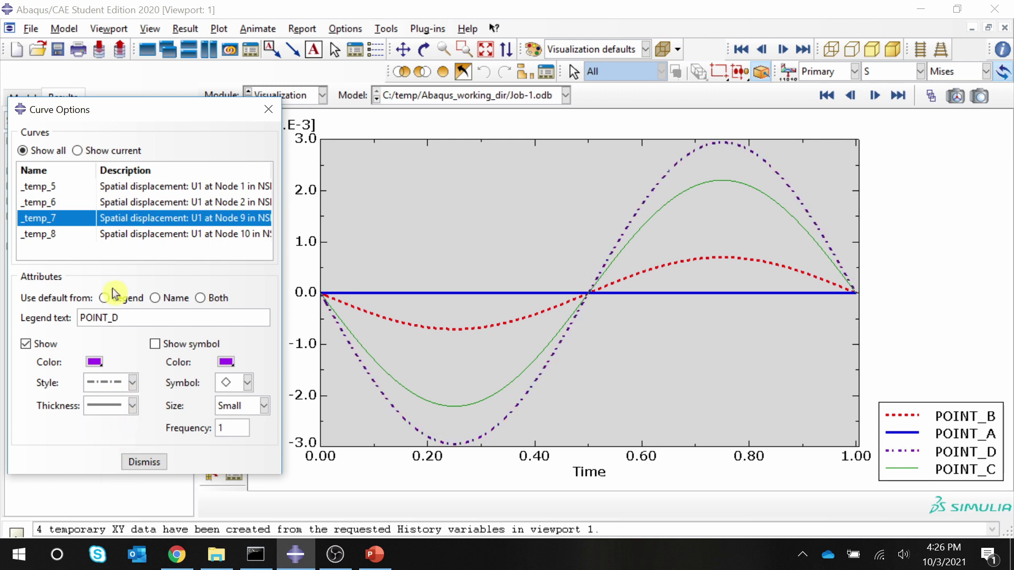
Step: Give the POINT_C curve the second-thickest line thickness and a dotted style, and close the curve options
left_click(60, 236)
left_click(134, 409)
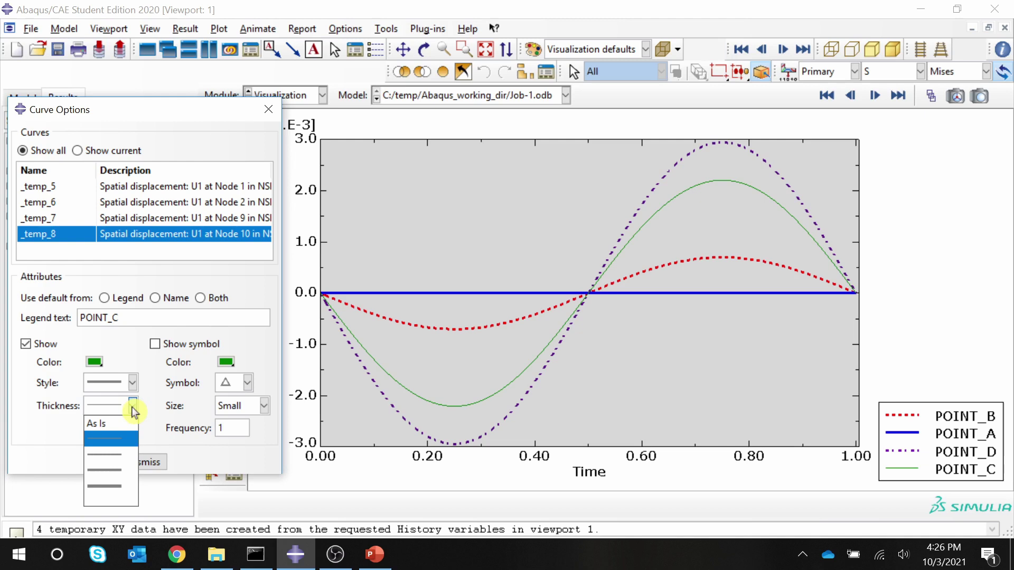
left_click(114, 469)
left_click(133, 384)
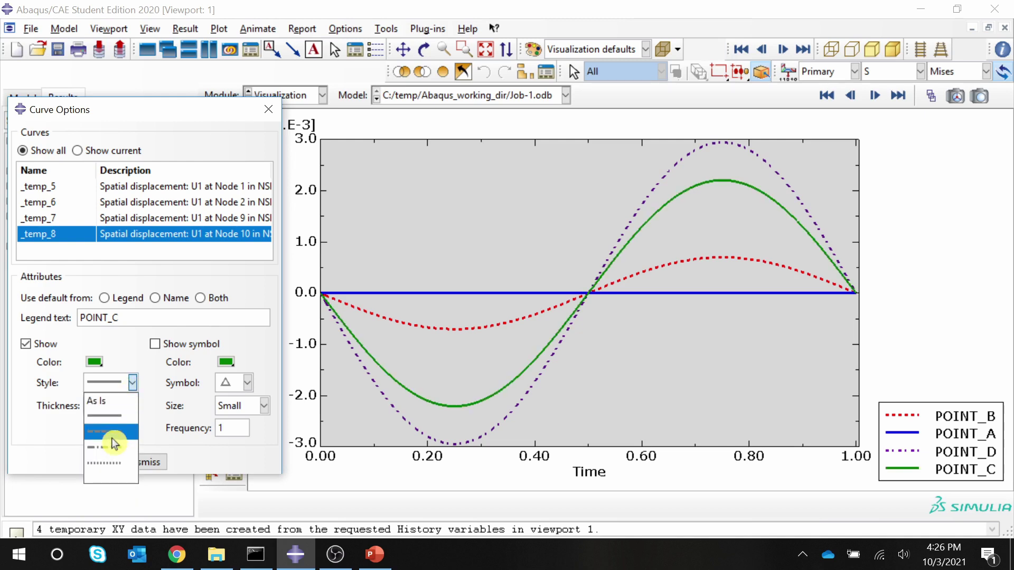
left_click(112, 462)
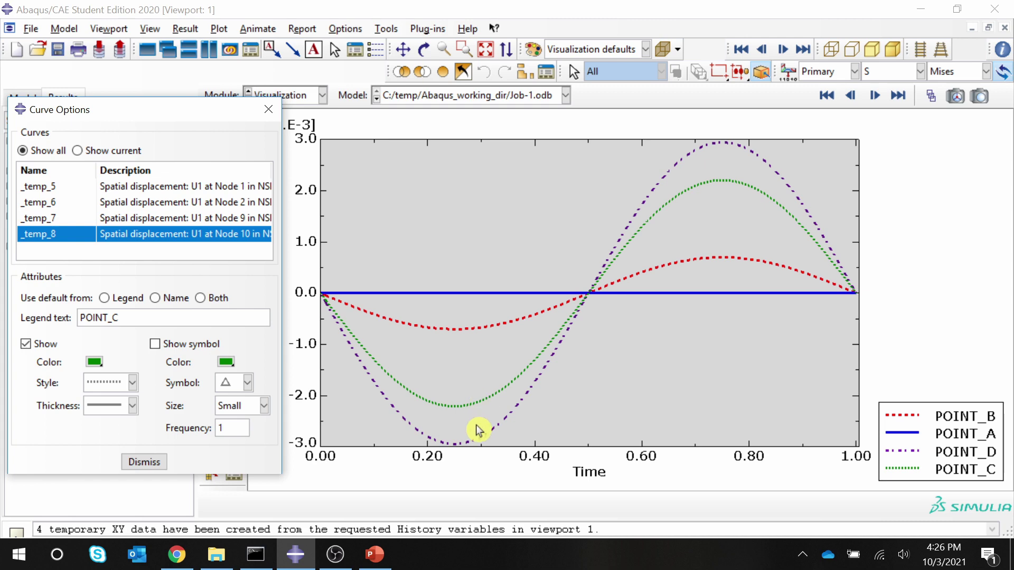
left_click(143, 461)
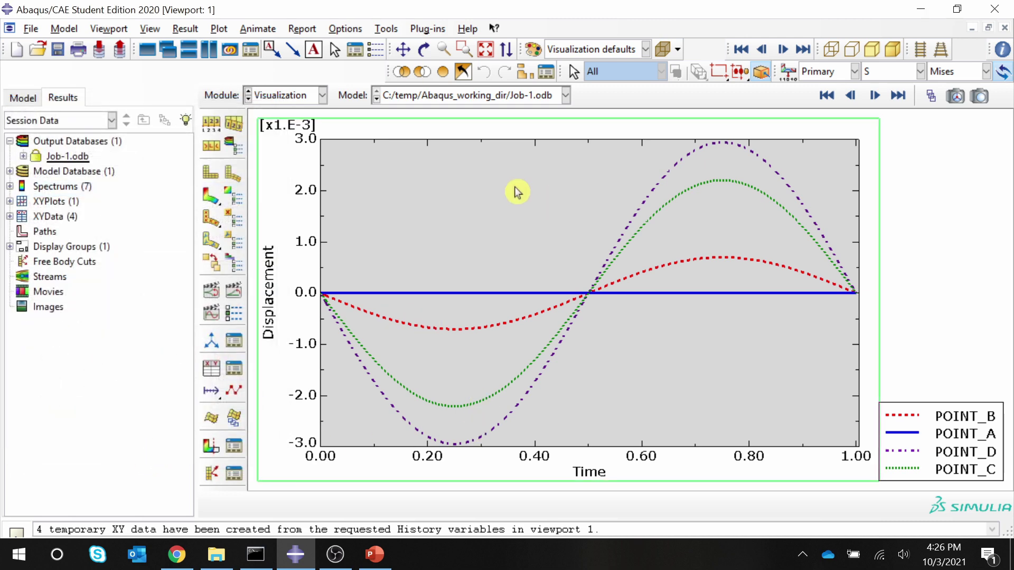
Step: Review the scale options of the Displacement axis and close them
double_click(289, 307)
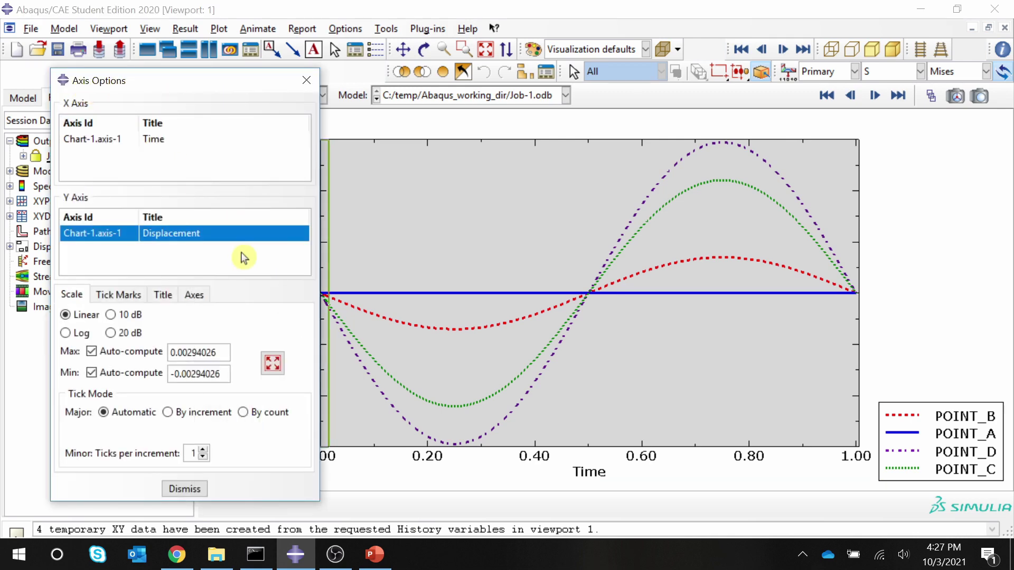
left_click(307, 80)
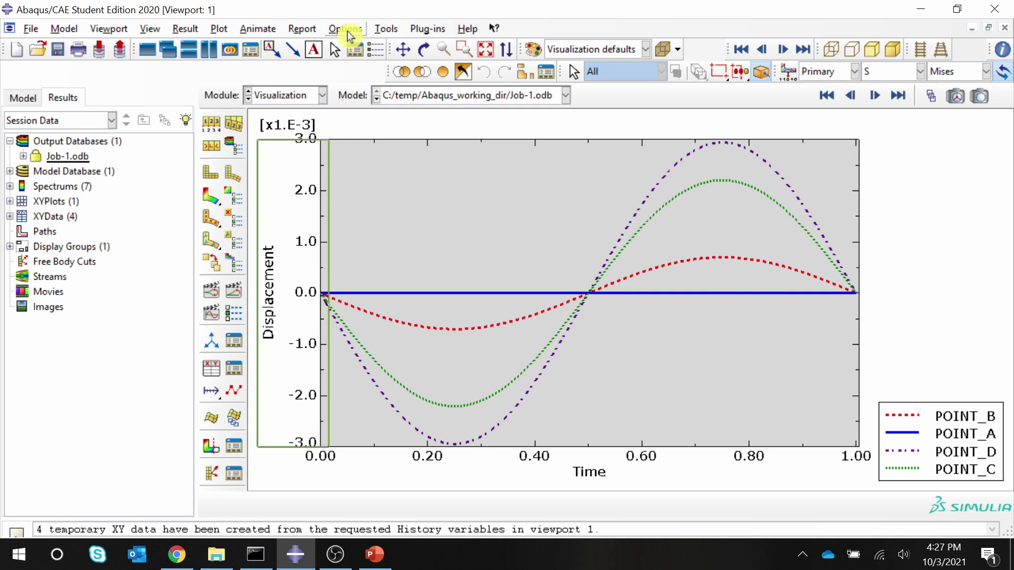
Step: Open the axis options of the XY plot and change the X axis title to "Time (sec)"
left_click(347, 33)
mouse_move(406, 127)
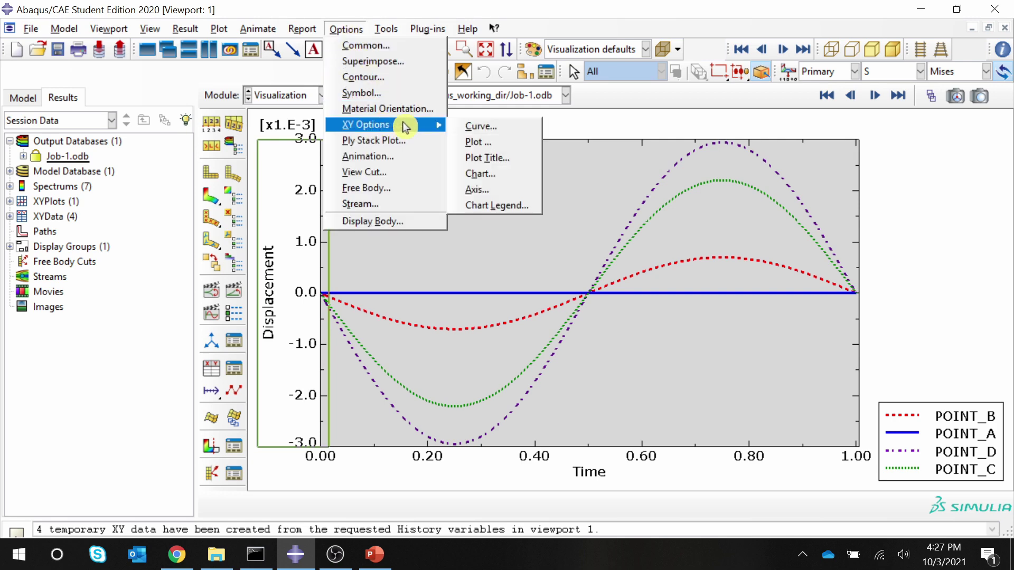
left_click(482, 190)
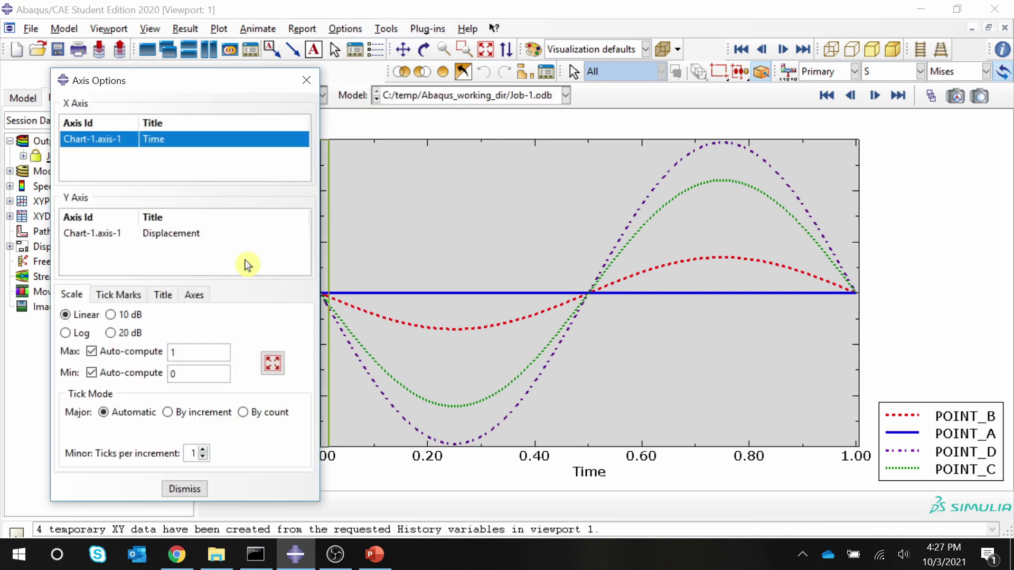
left_click_drag(172, 78, 482, 77)
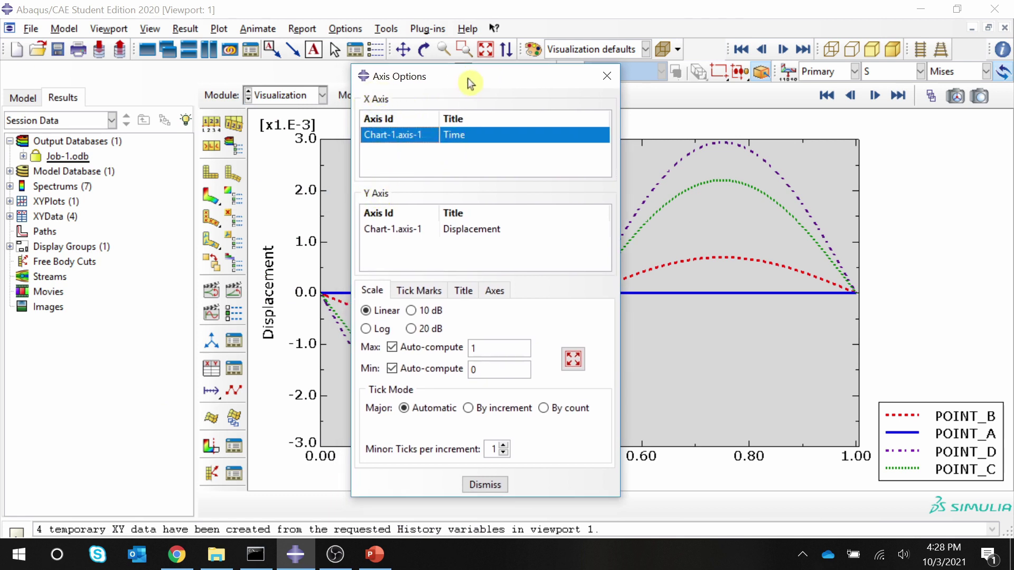
left_click_drag(468, 83, 225, 85)
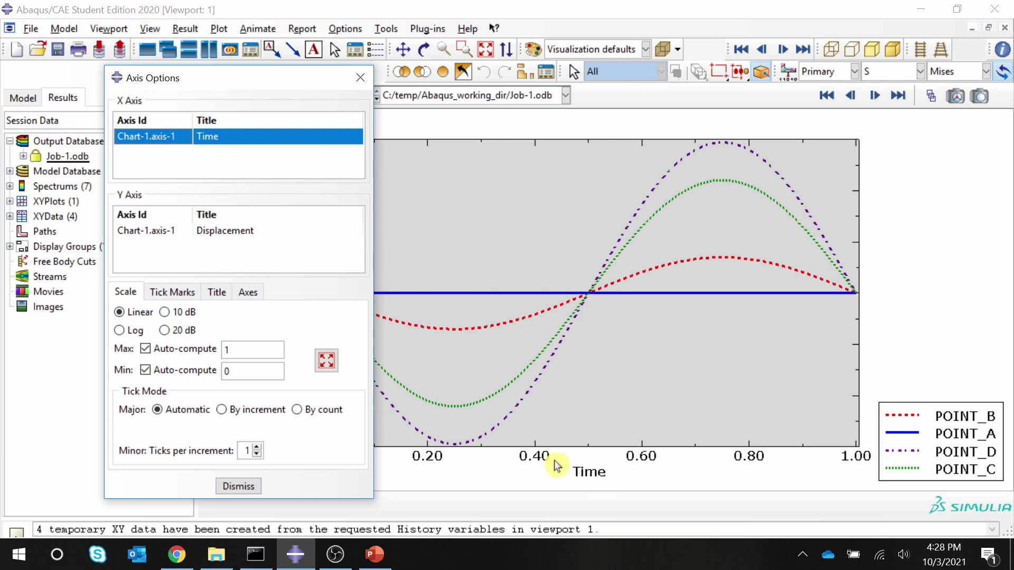
left_click(217, 293)
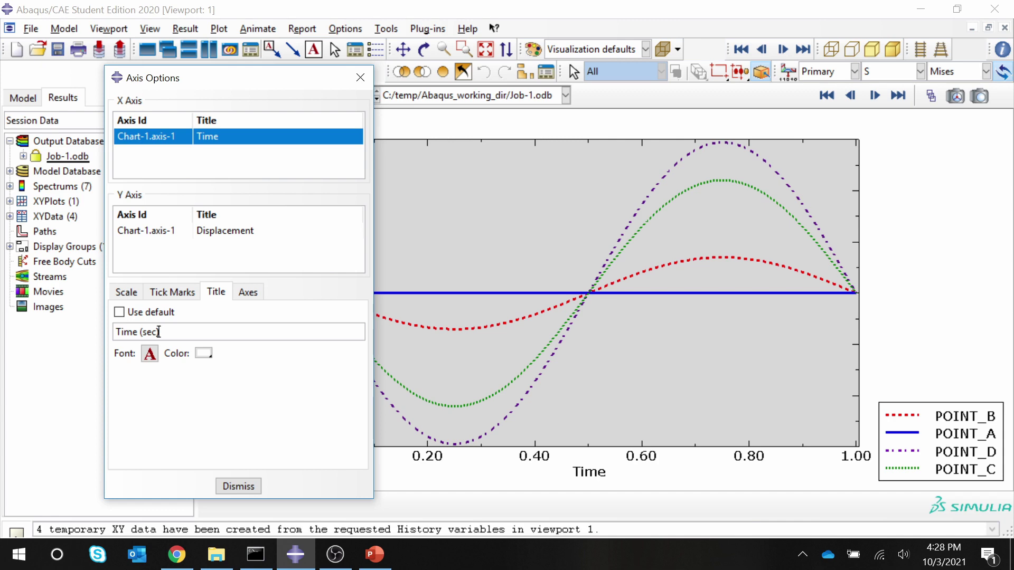
Step: Set the X axis title font to Times New Roman at 18 points
left_click(150, 353)
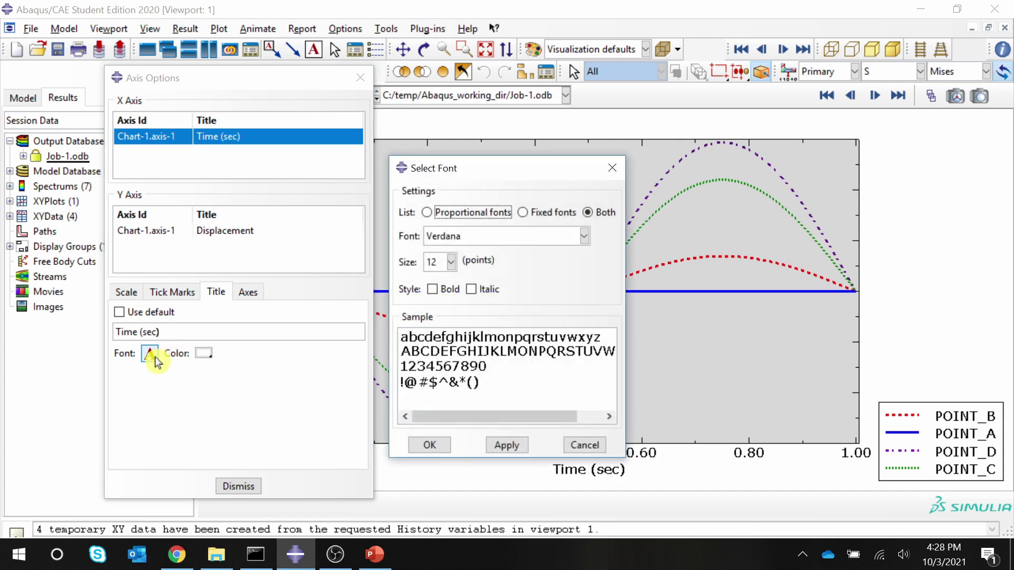
left_click(482, 245)
scroll(470, 486, "down", 20)
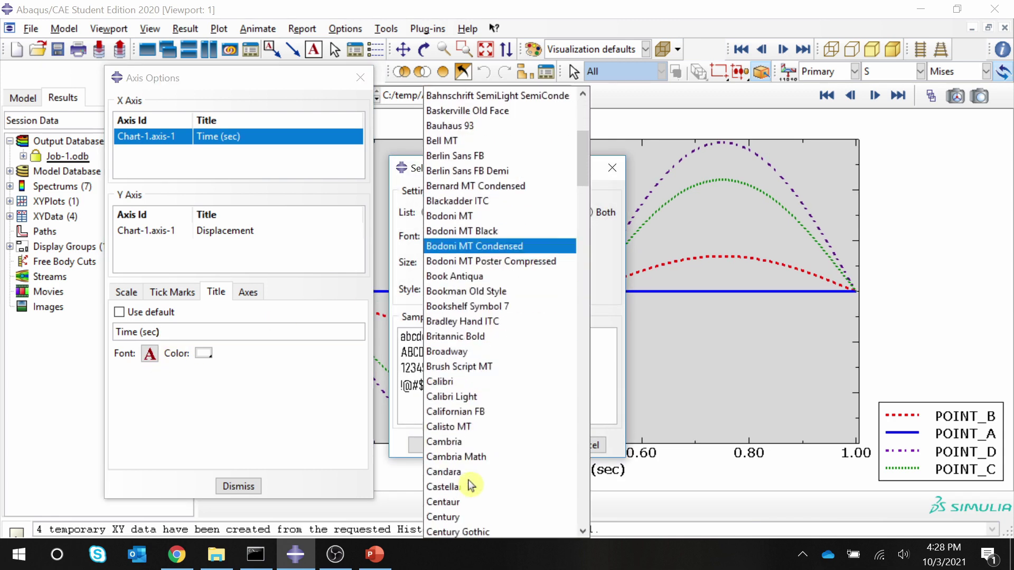
scroll(481, 489, "down", 20)
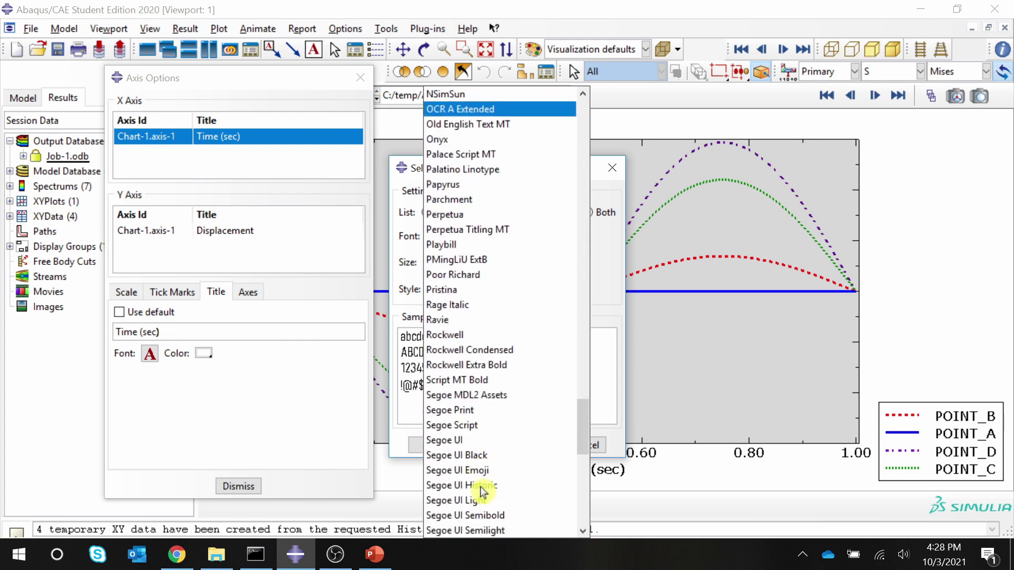
scroll(482, 492, "down", 7)
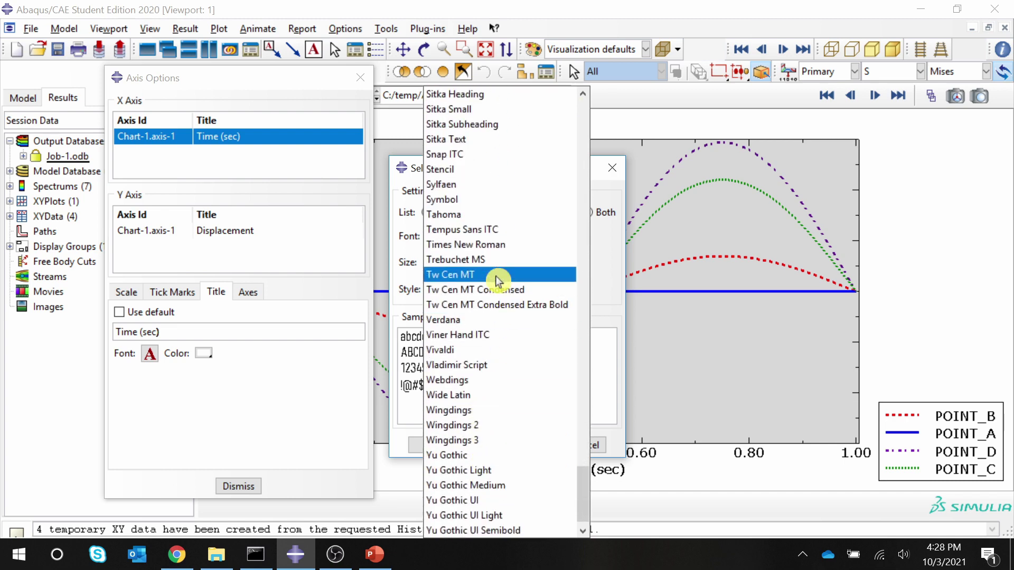
left_click(496, 246)
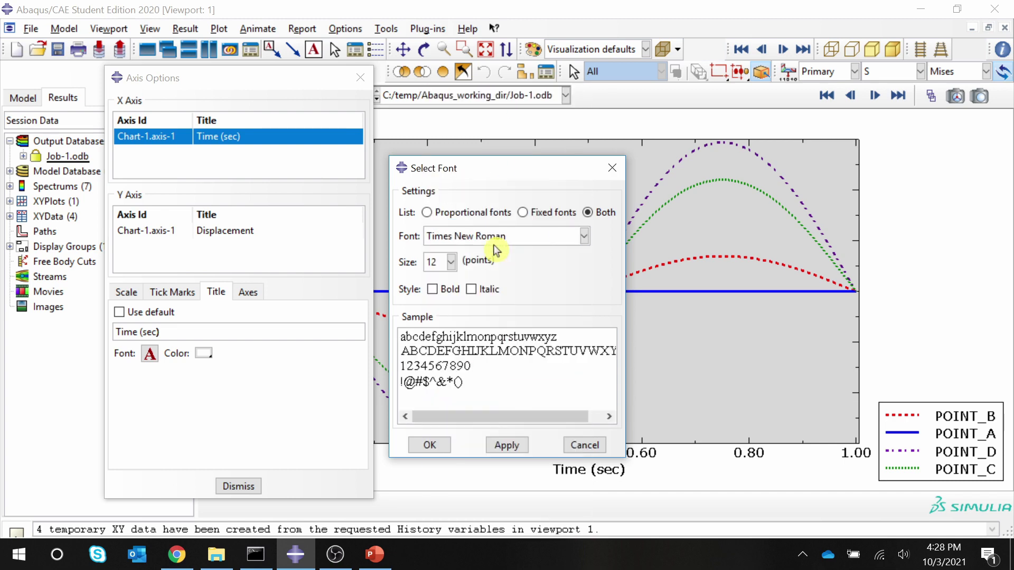
left_click(451, 262)
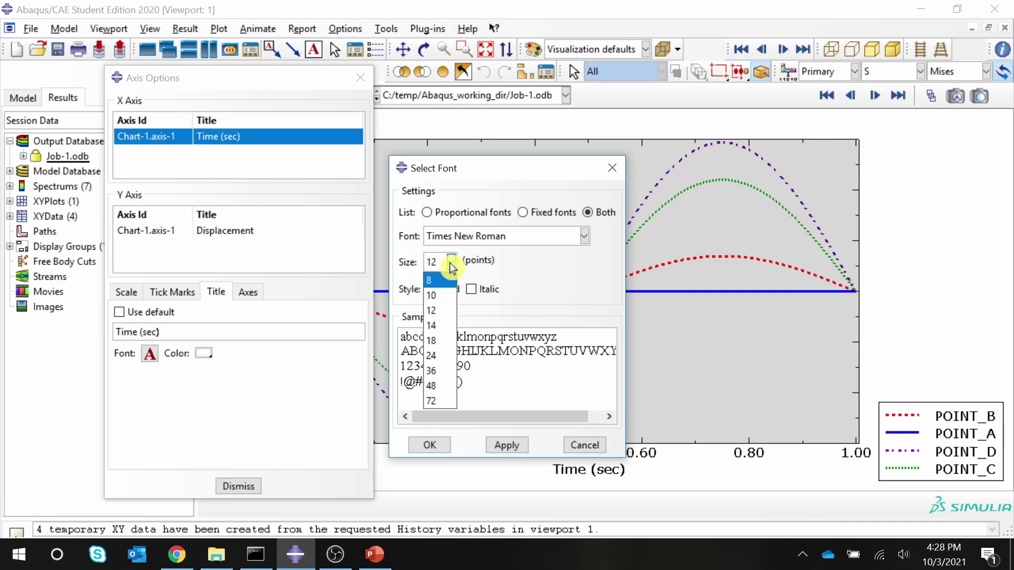
left_click(439, 340)
left_click(515, 445)
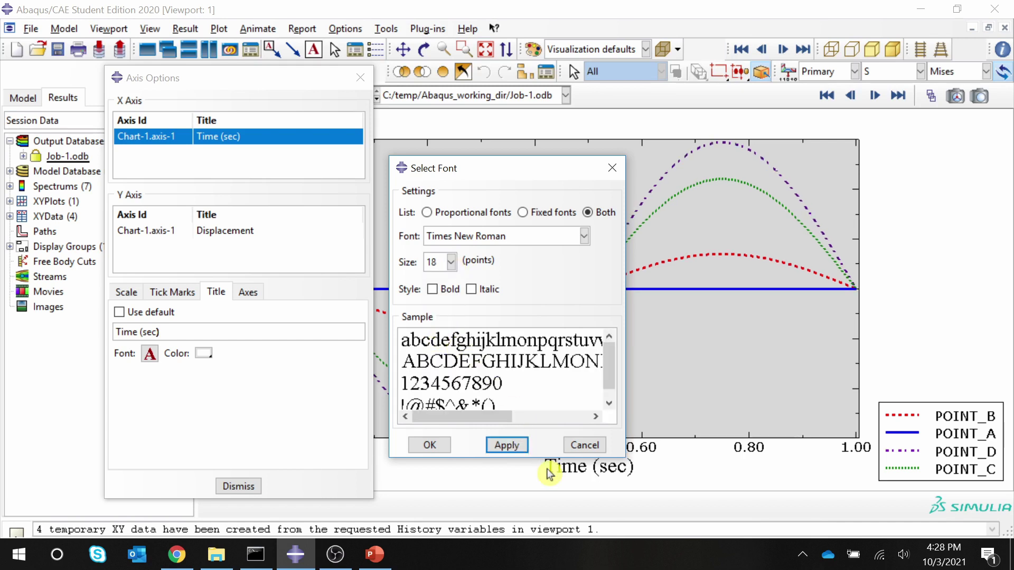
left_click(430, 446)
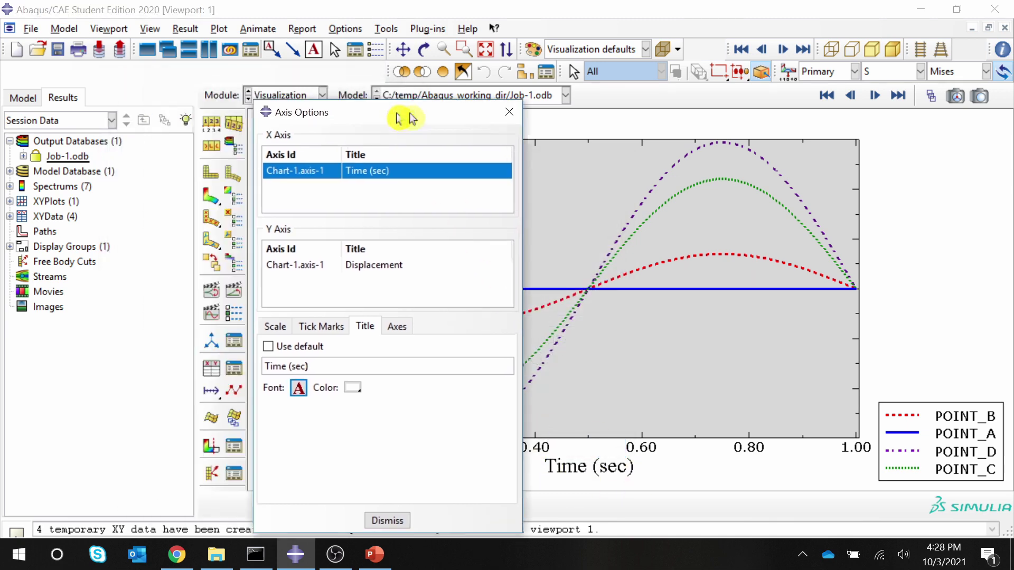
Step: Set the Y axis title font to Times New Roman at 18 points
left_click_drag(399, 116, 549, 85)
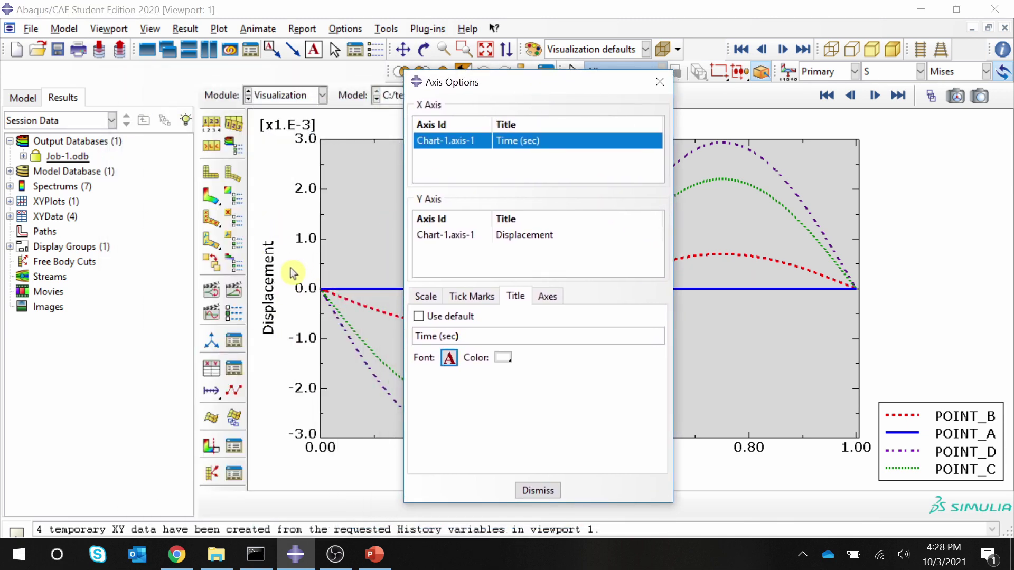
left_click(457, 236)
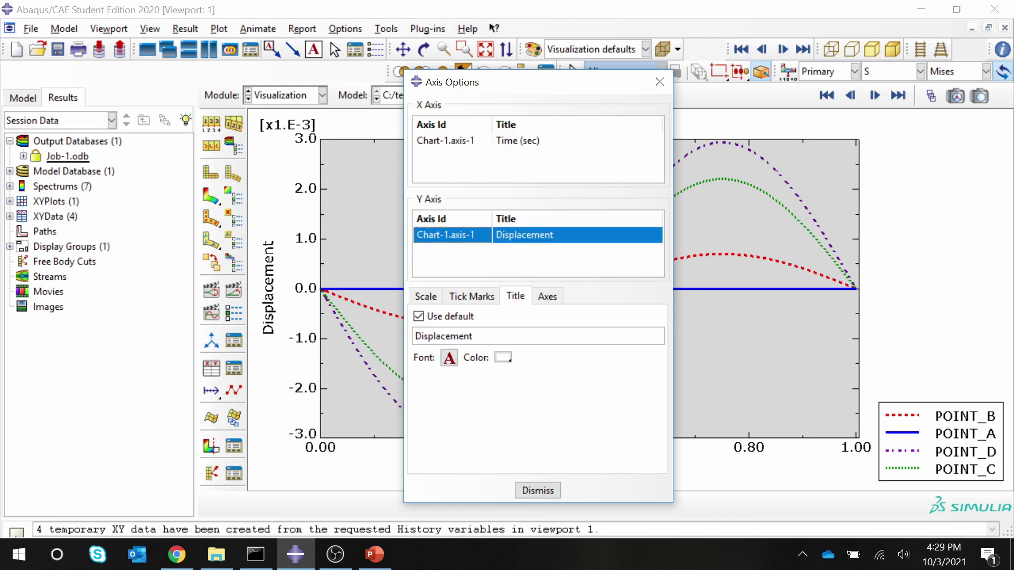
left_click(450, 358)
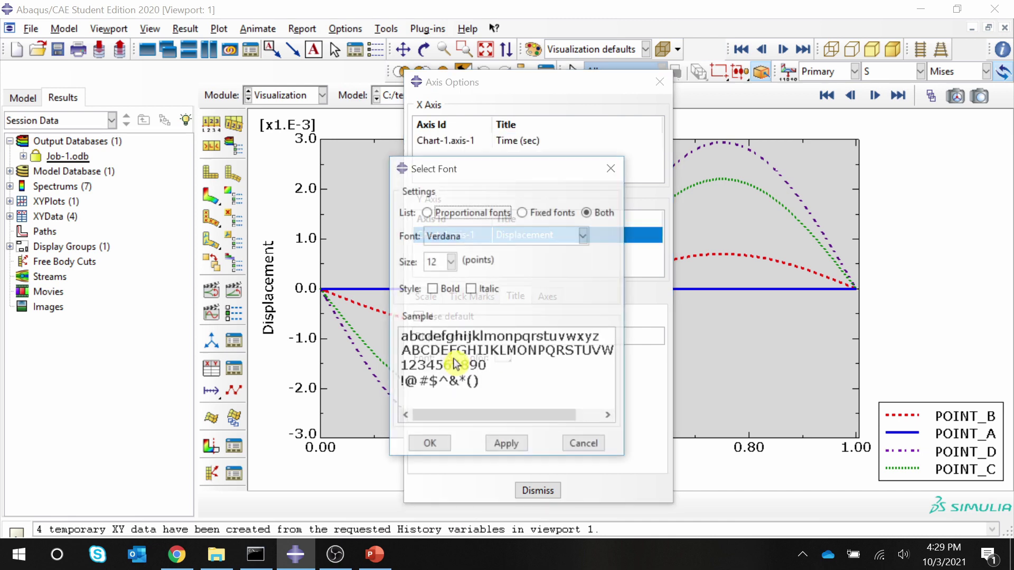
left_click(579, 238)
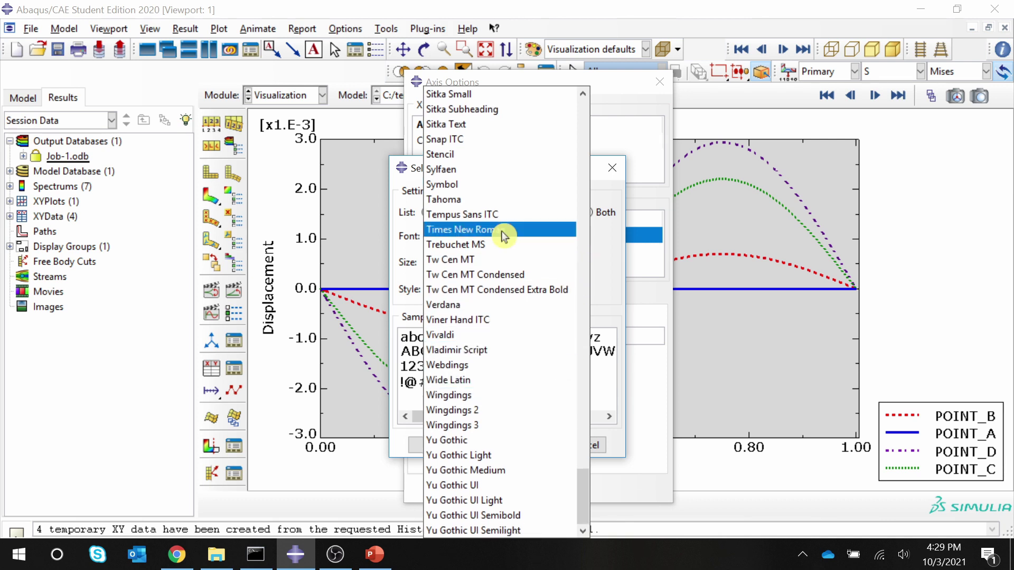
left_click(502, 233)
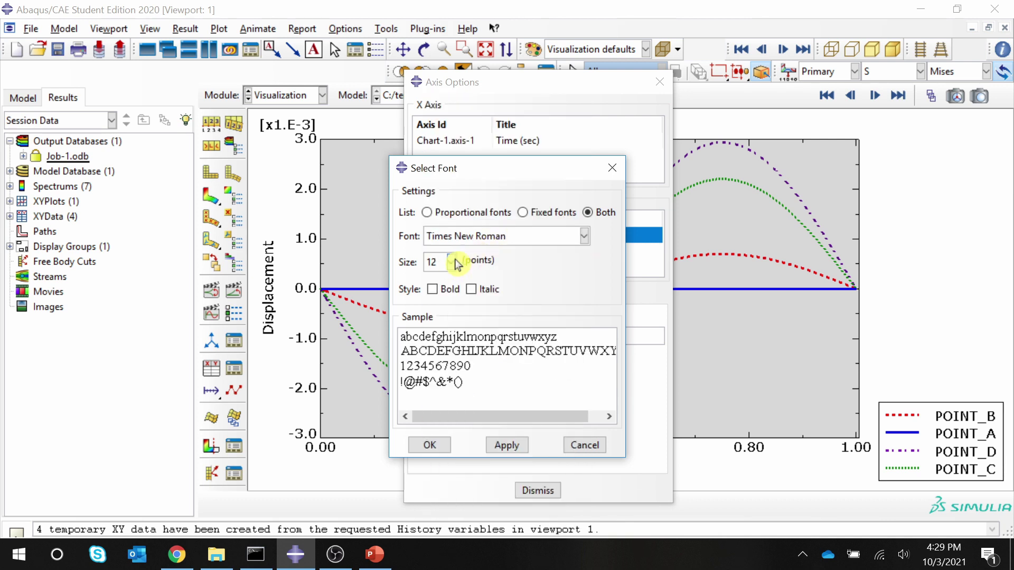
left_click(453, 261)
left_click(432, 341)
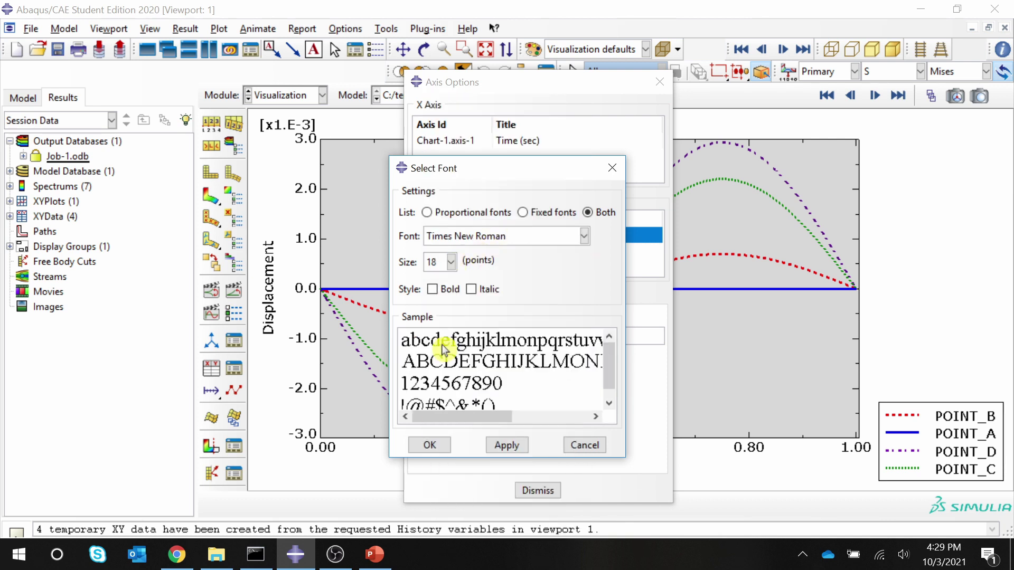
left_click(520, 445)
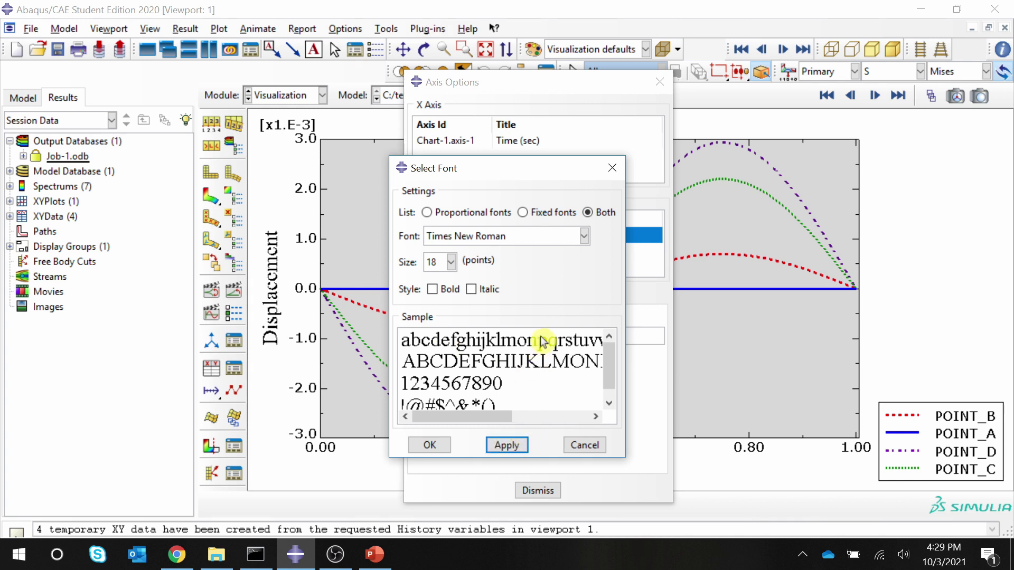
Step: Make the Y axis title bold and italic and change its text to "Displacement (mm)"
left_click(433, 290)
left_click(471, 289)
left_click(498, 447)
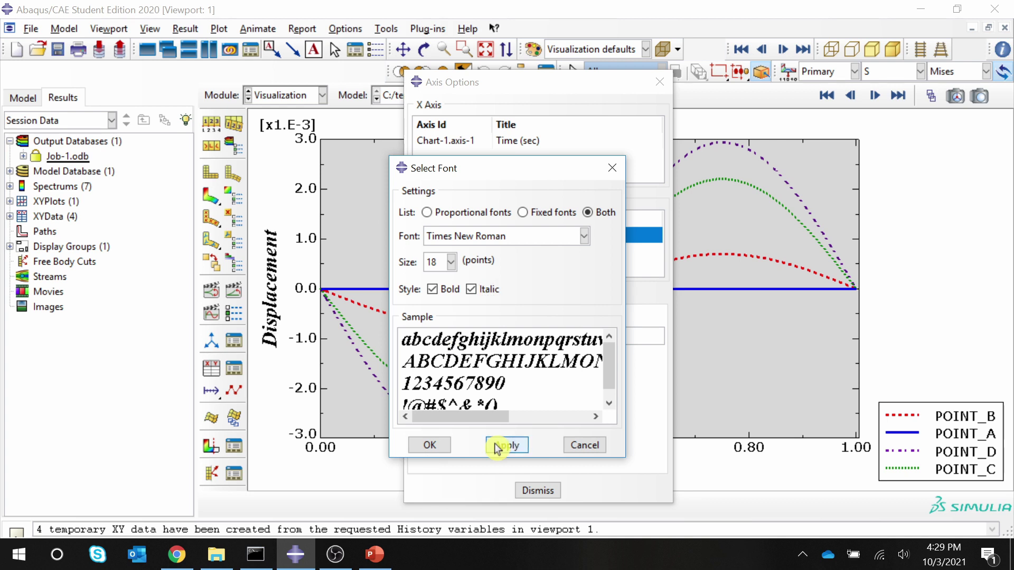
left_click(434, 447)
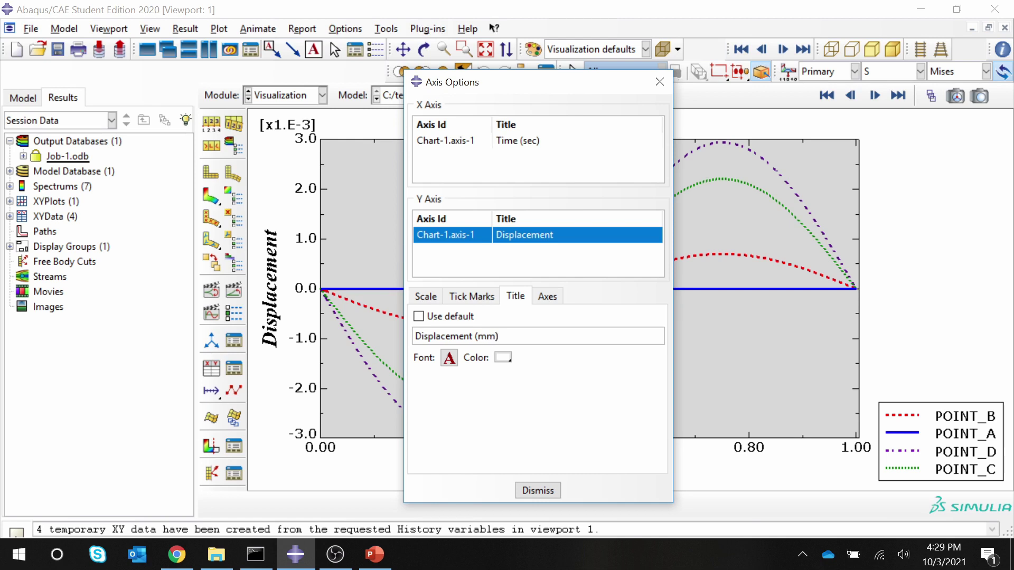
left_click(516, 296)
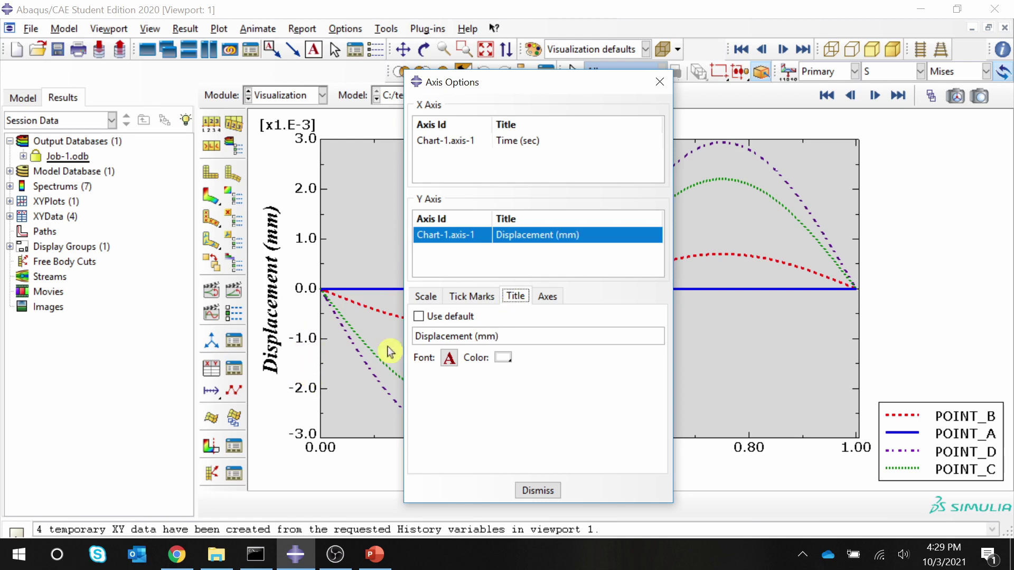
Step: Set the font of the Y axis number labels to Times New Roman at 18 points
left_click(549, 296)
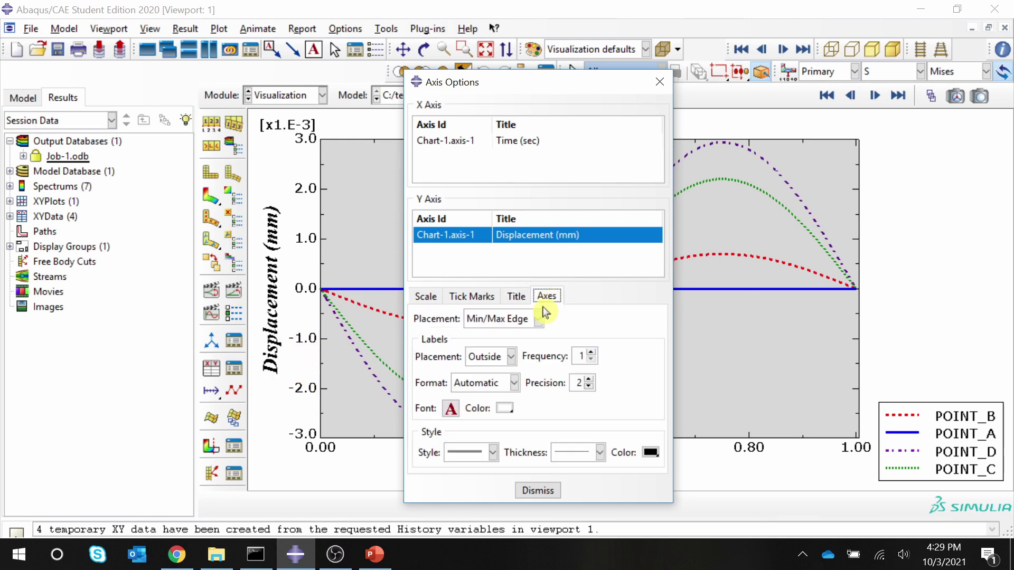
left_click(450, 409)
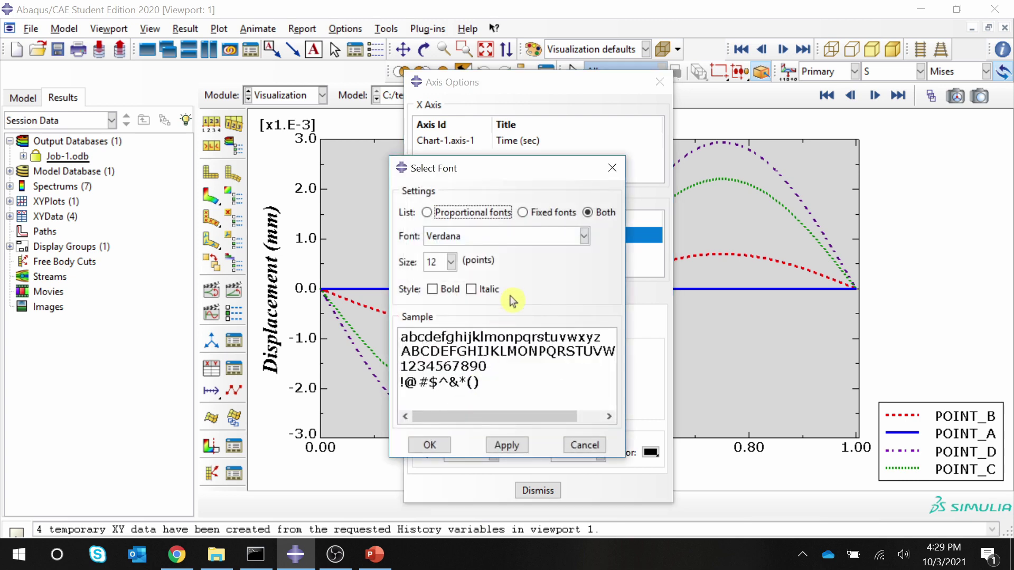
left_click(585, 237)
left_click_drag(583, 149, 582, 494)
left_click(452, 409)
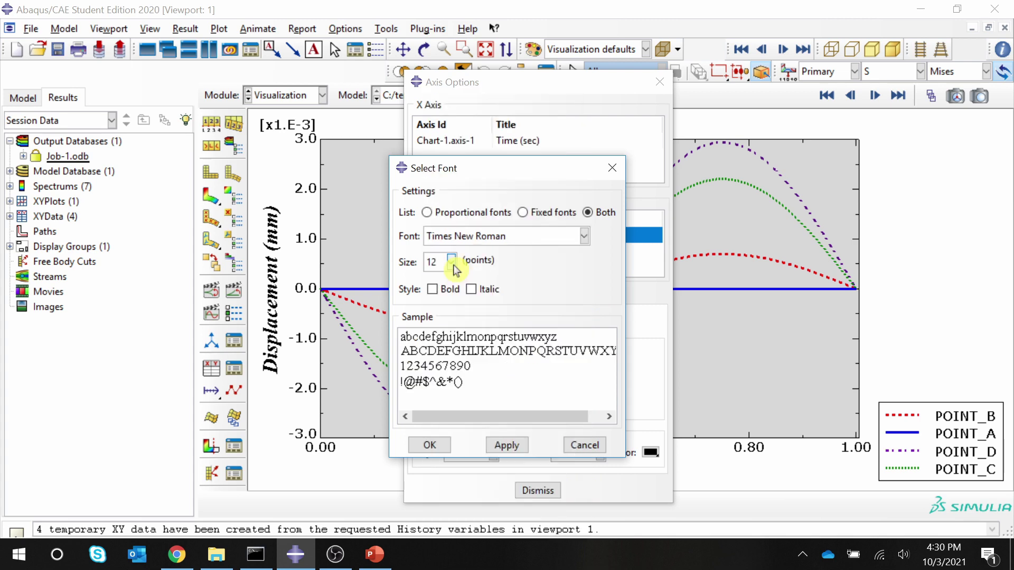
left_click(450, 261)
left_click(449, 340)
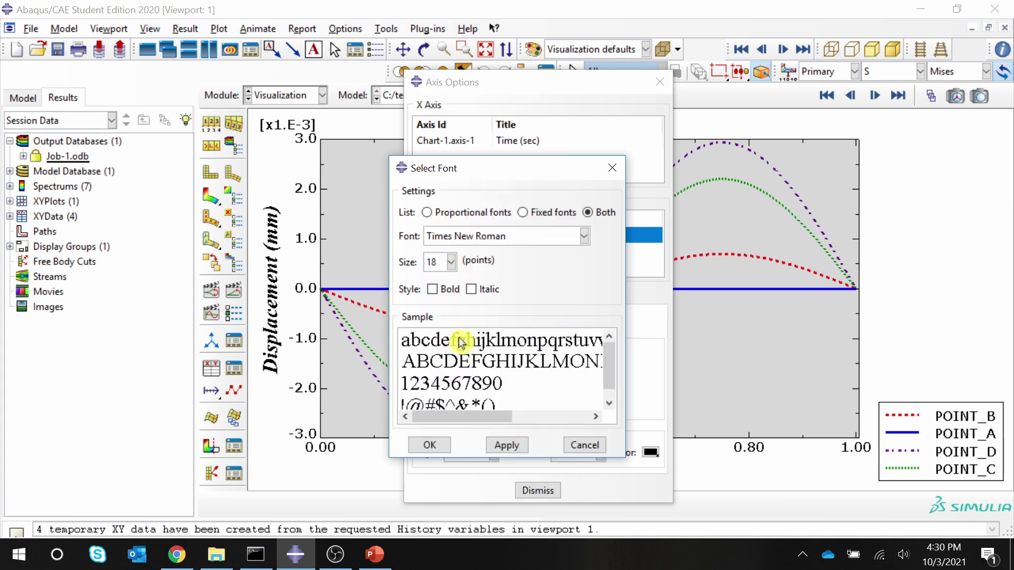
left_click(504, 445)
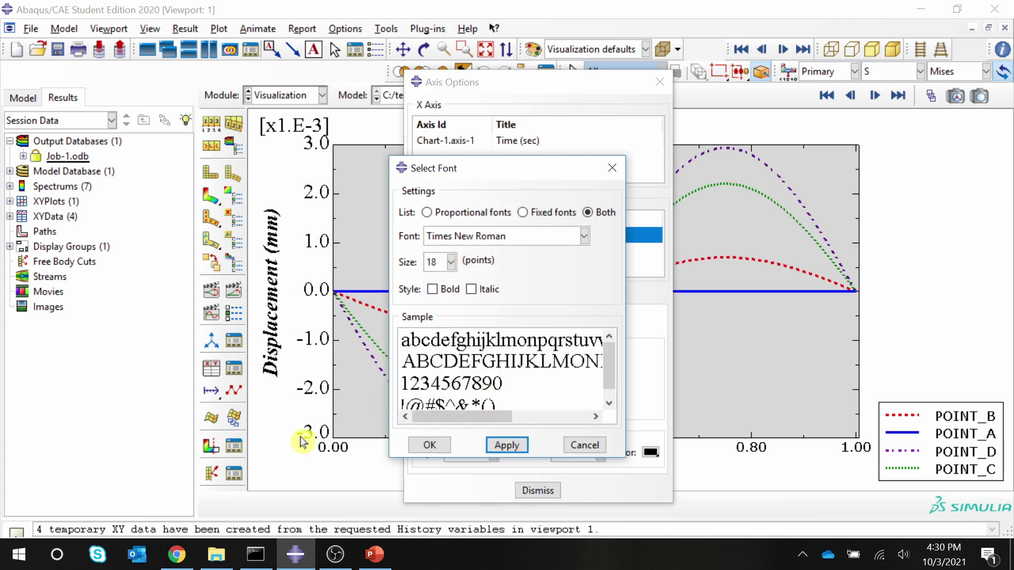
left_click(430, 446)
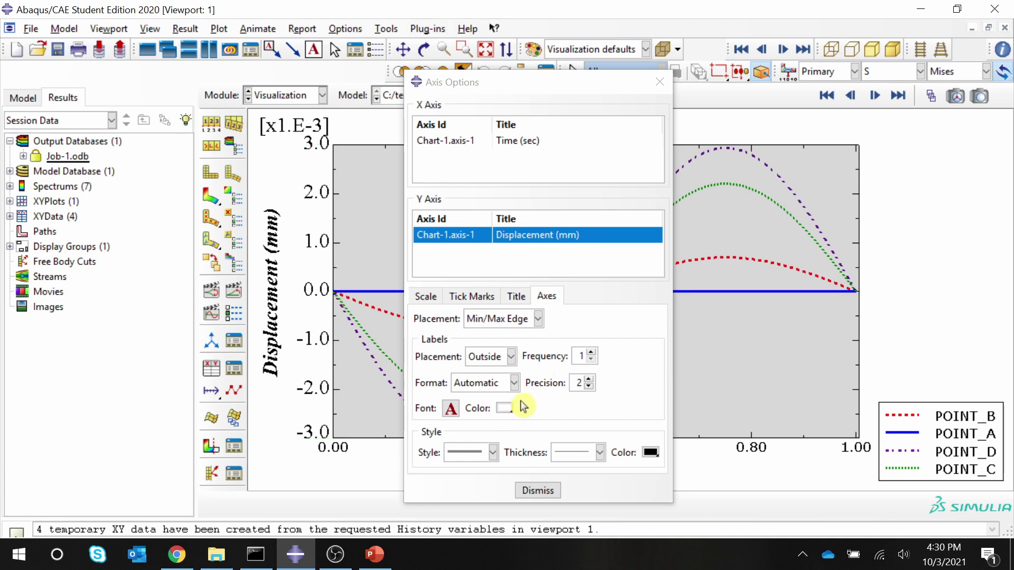
Step: Set the font of the X axis number labels to Times New Roman at 18 points
left_click(513, 142)
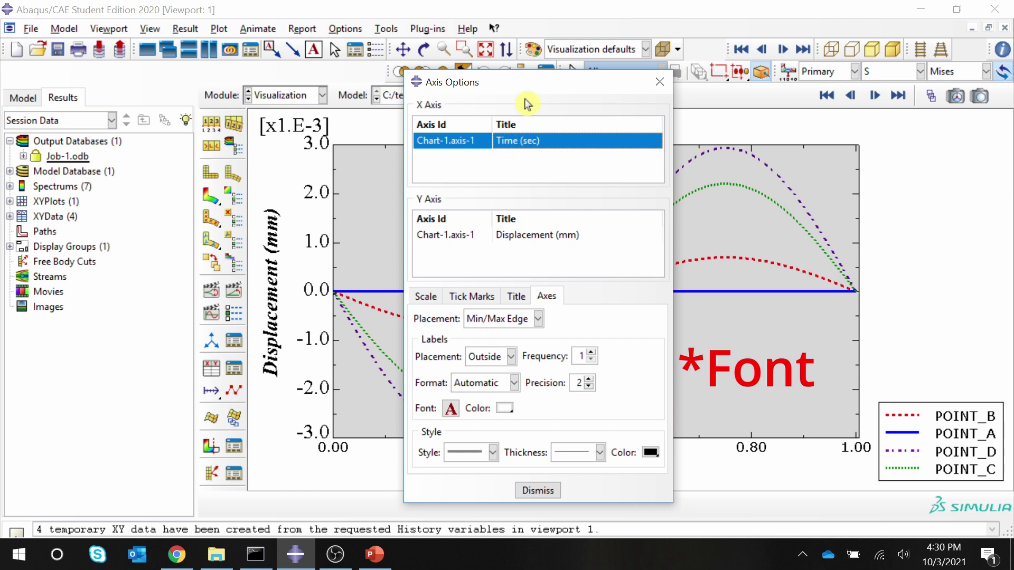
left_click_drag(526, 83, 226, 68)
left_click(145, 395)
left_click(587, 236)
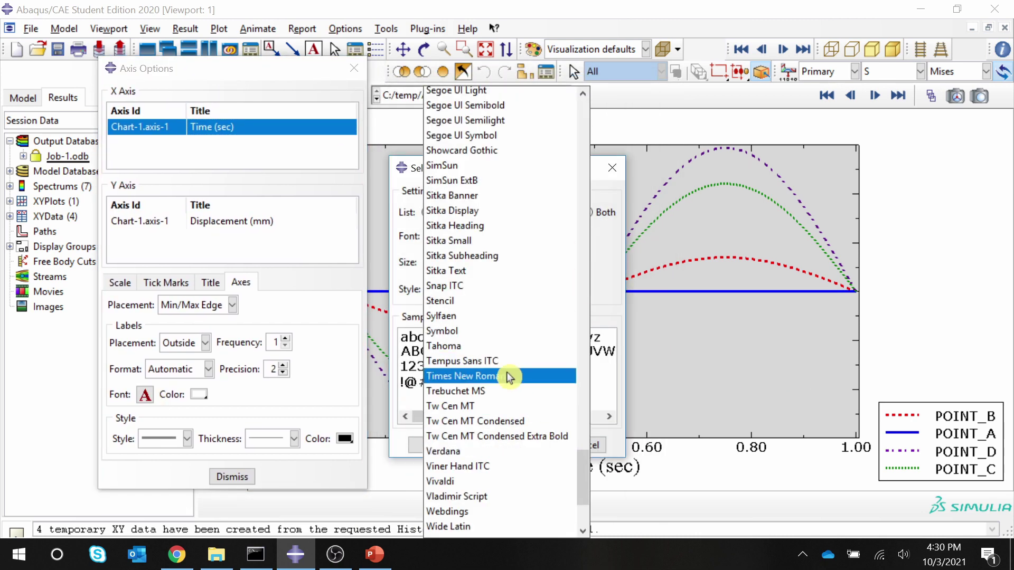
left_click(509, 376)
left_click(446, 262)
left_click(436, 339)
left_click(438, 445)
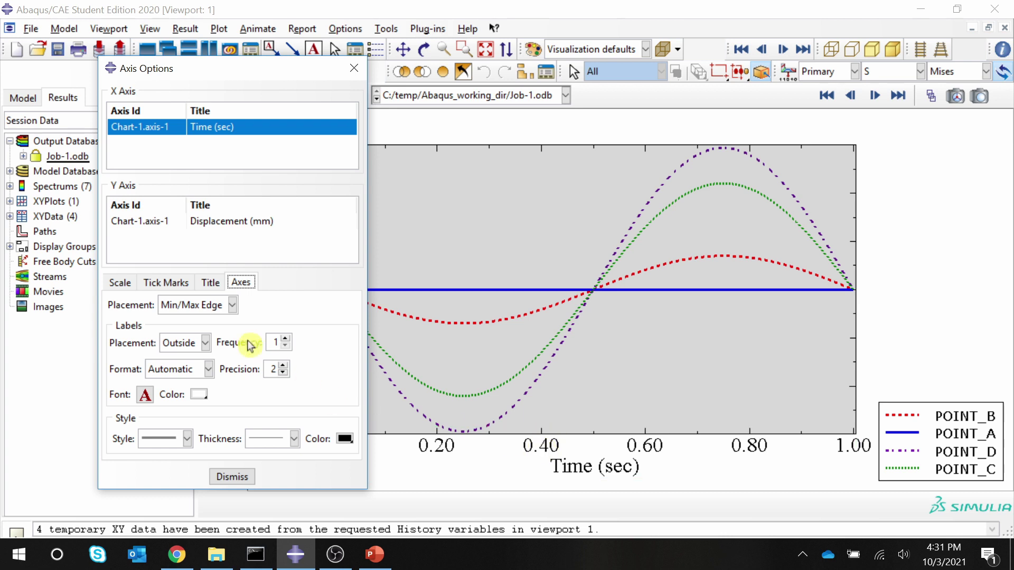
Step: Set the placement of the X axis tick marks to Outside
left_click(166, 285)
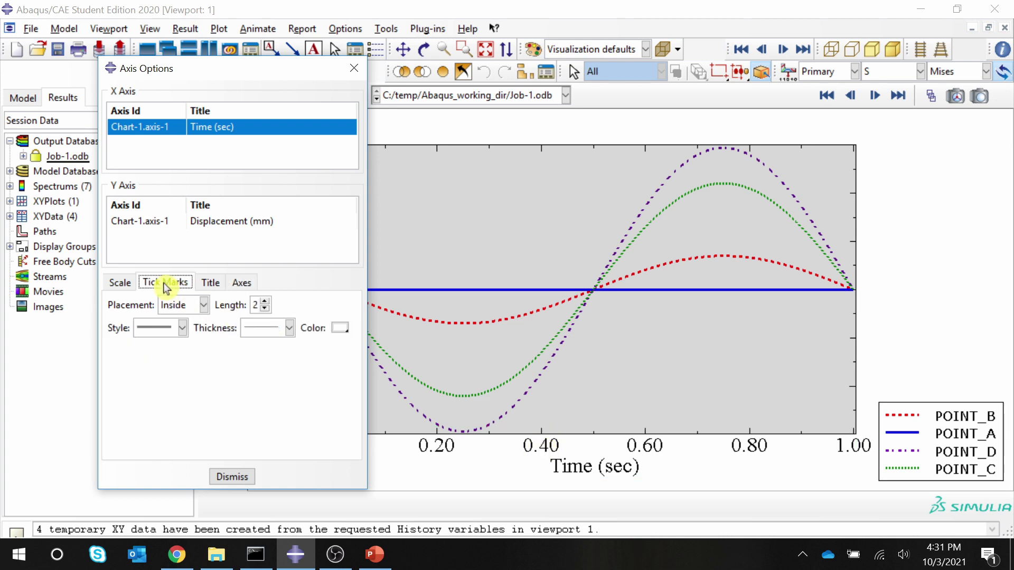
left_click(203, 305)
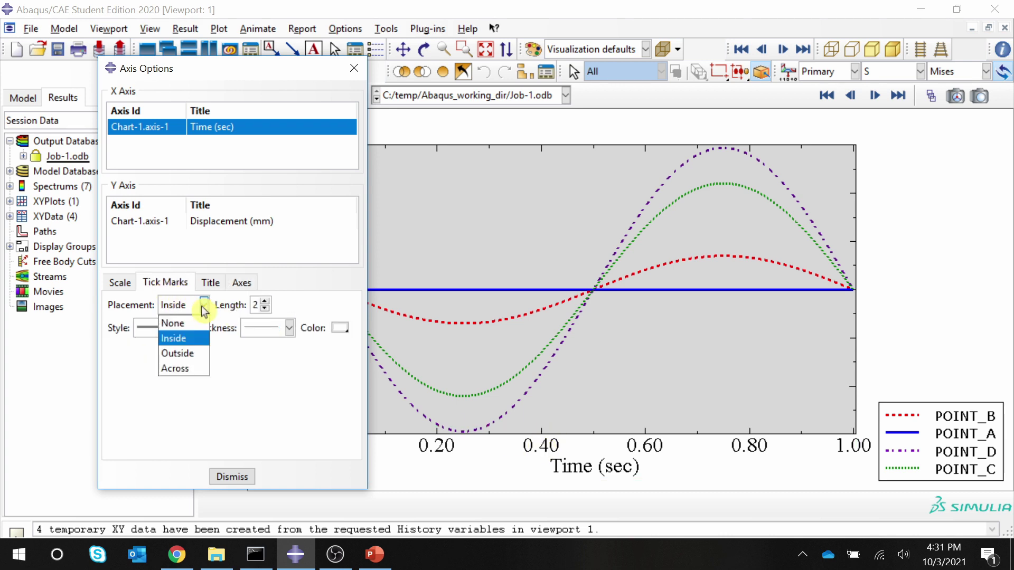
left_click(195, 354)
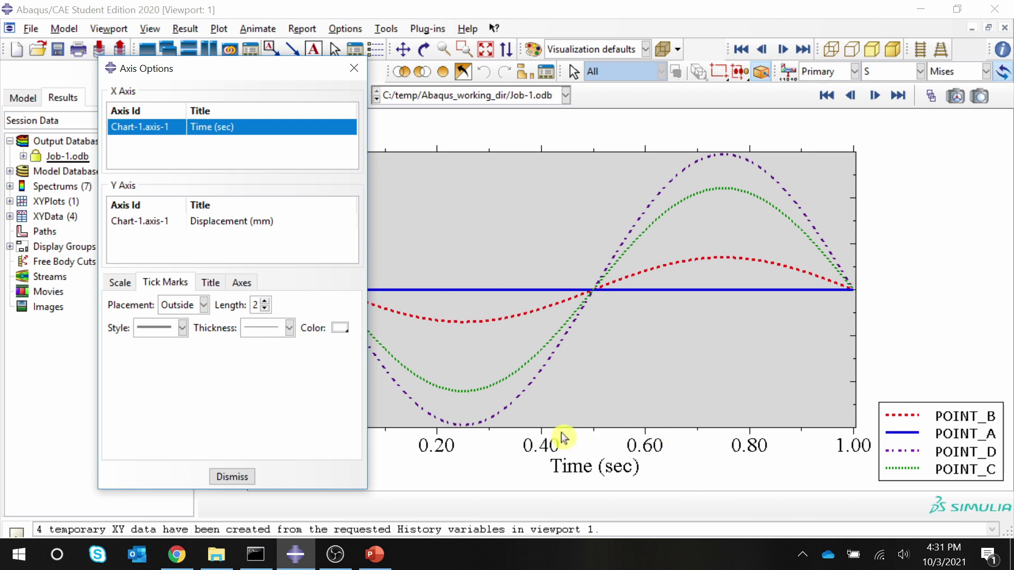
Step: Set the placement of the X axis tick marks to Inside and close the axis options
left_click(186, 307)
left_click(180, 339)
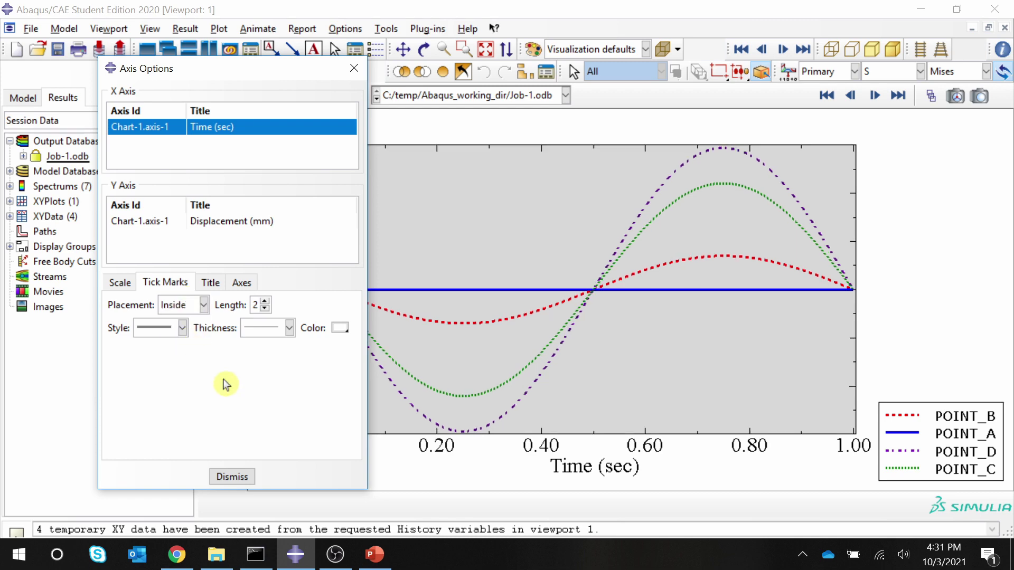
left_click(233, 476)
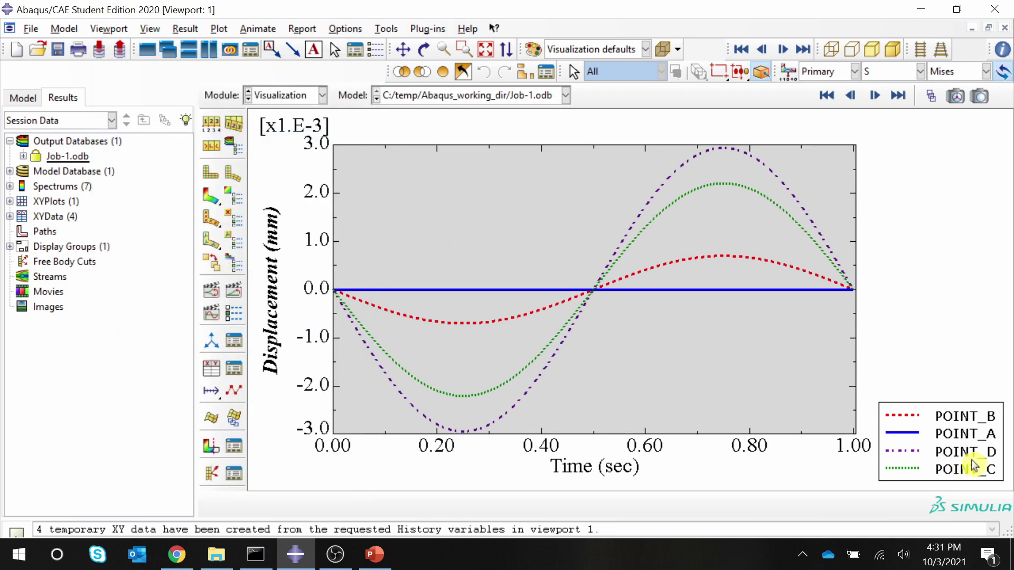
Step: Set the font of the chart legend to Times New Roman at 18 points
double_click(957, 453)
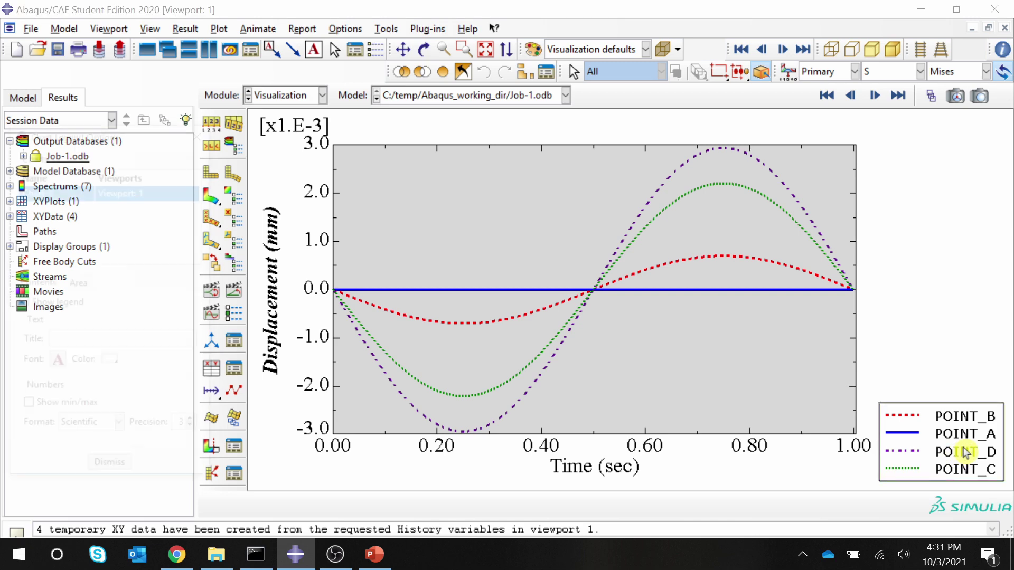
left_click(202, 139)
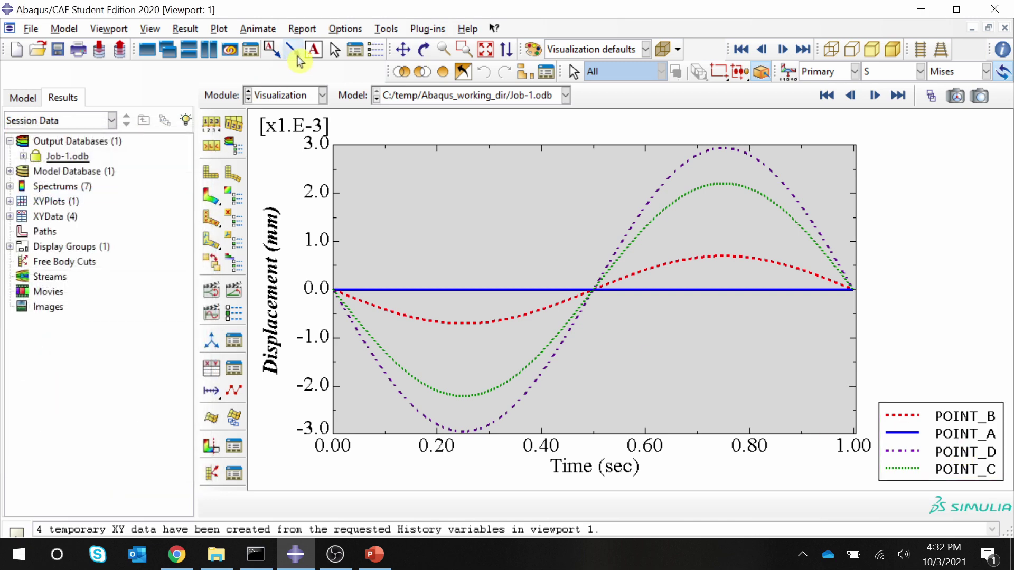
left_click(347, 29)
mouse_move(389, 130)
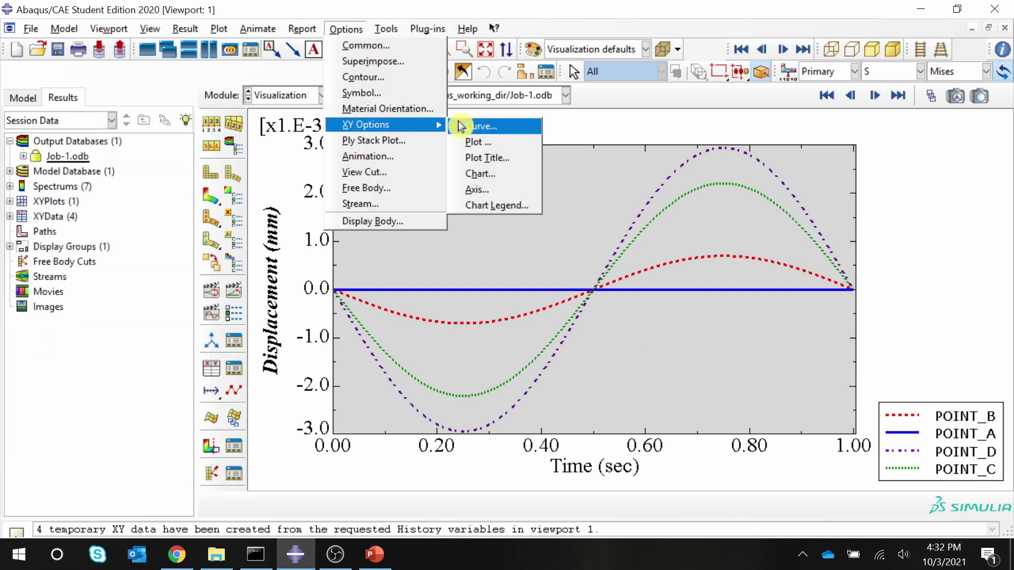
left_click(507, 206)
left_click(58, 364)
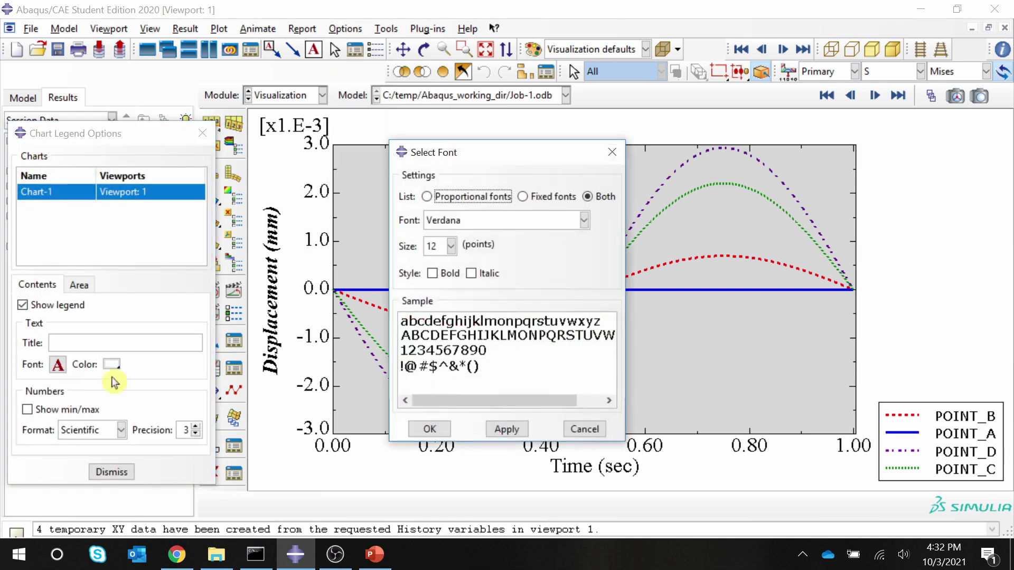
left_click(584, 224)
left_click_drag(581, 144, 578, 494)
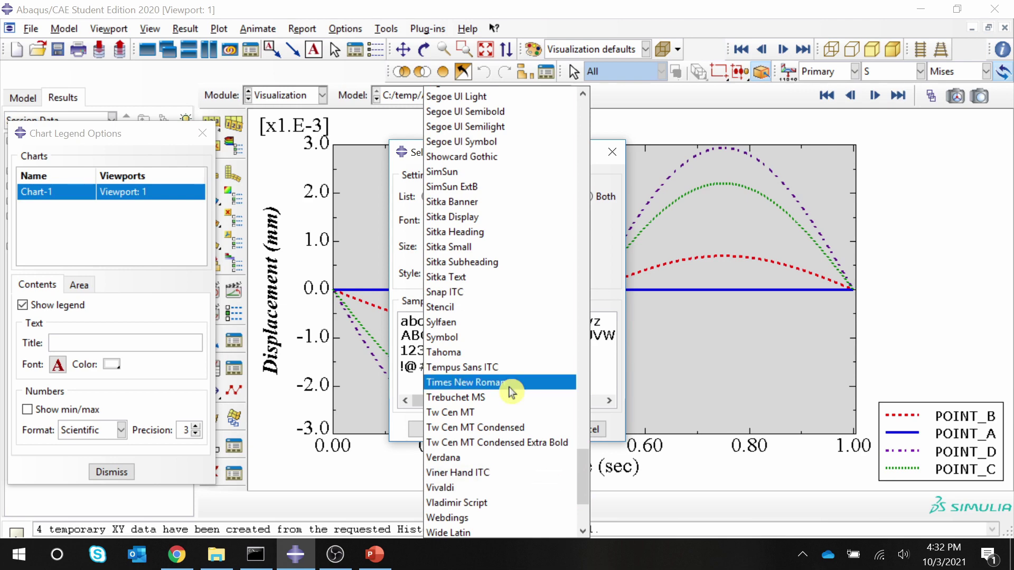
left_click(465, 382)
left_click(451, 246)
left_click(432, 324)
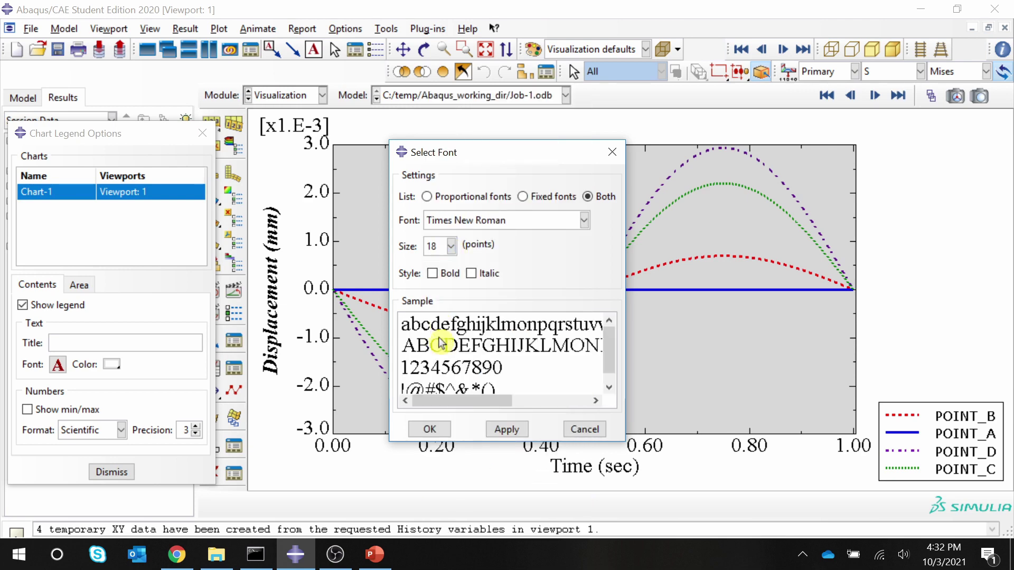
left_click(433, 428)
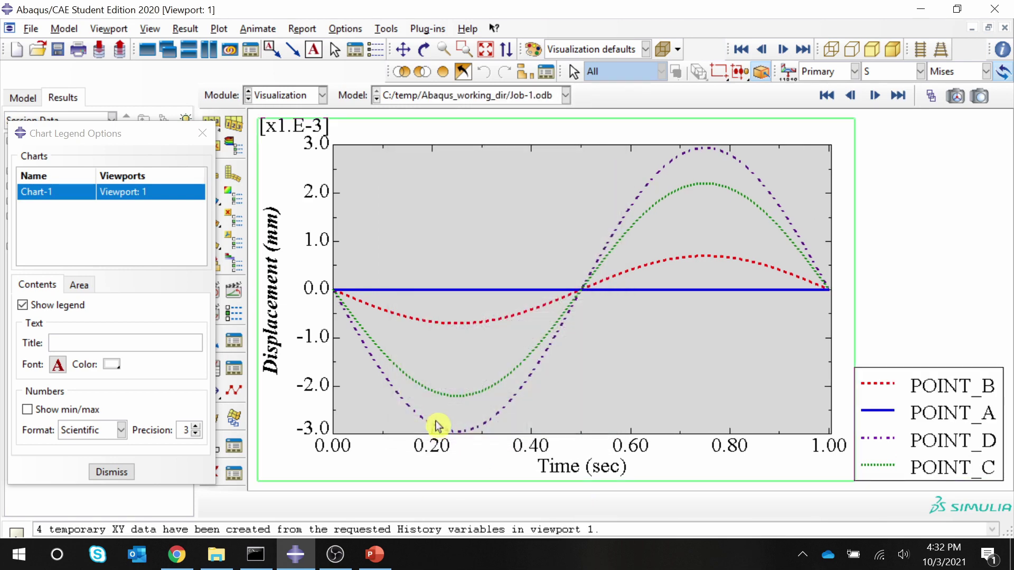
Step: Inset the legend in the lower-right part of the plot area at about X 75, Y 17 and hide its border
left_click(79, 286)
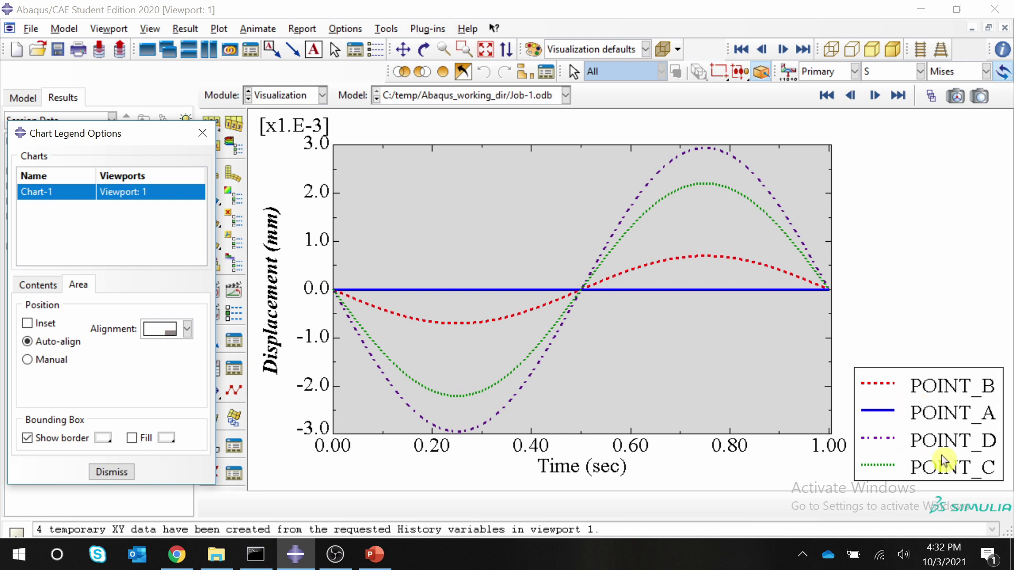
left_click(27, 325)
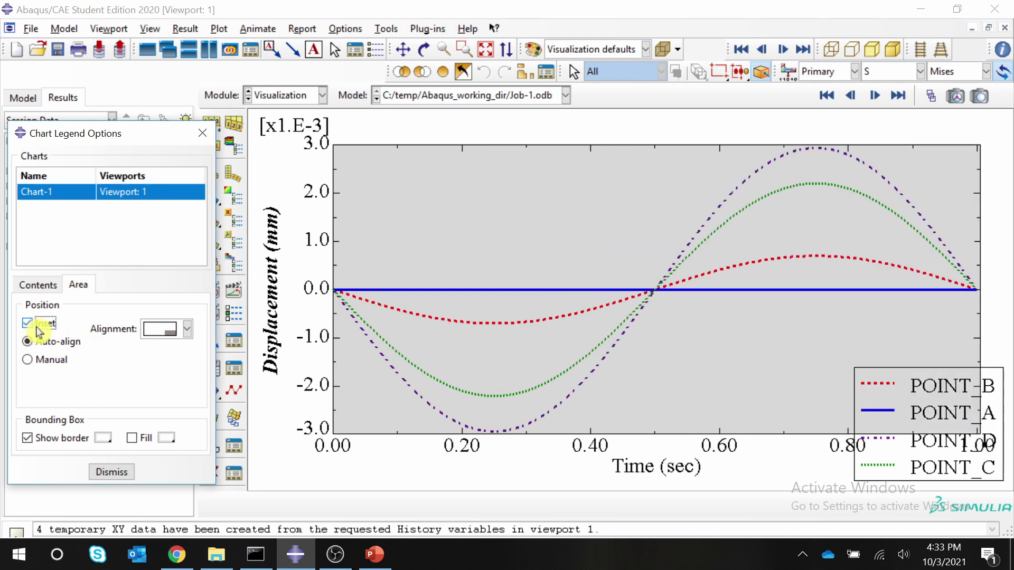
left_click(187, 329)
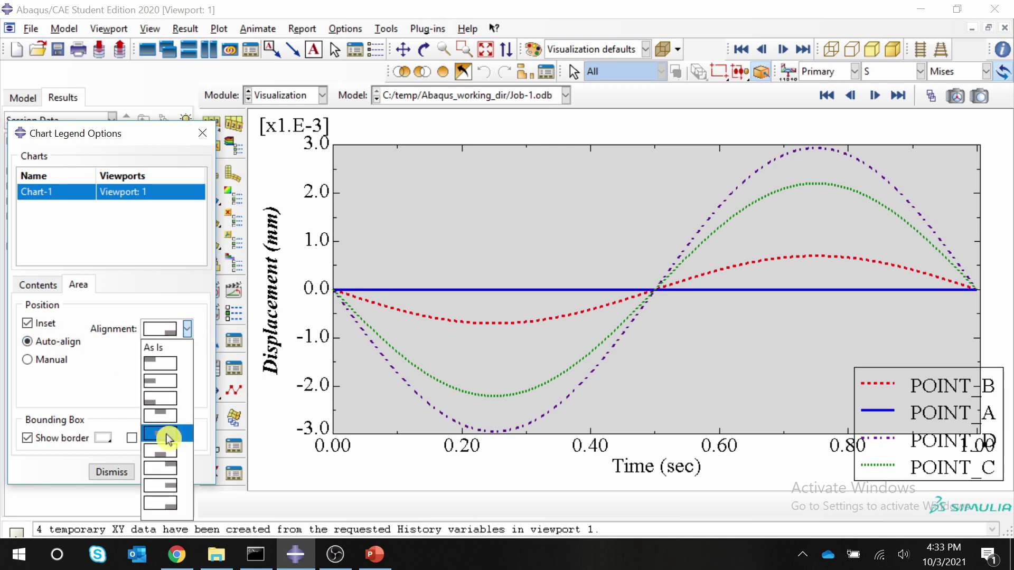
left_click(167, 438)
left_click_drag(671, 339, 928, 407)
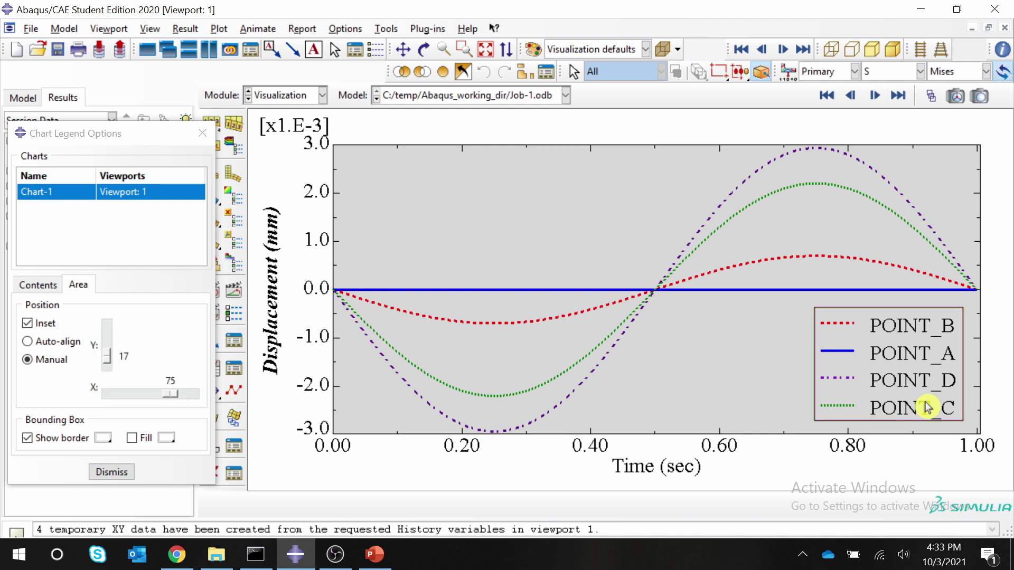
left_click(28, 438)
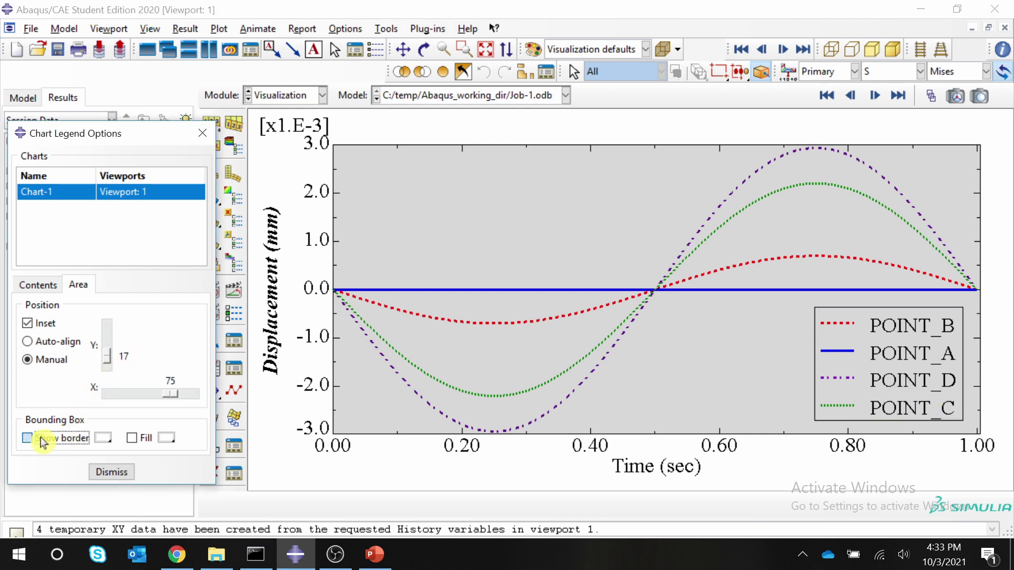
left_click(115, 471)
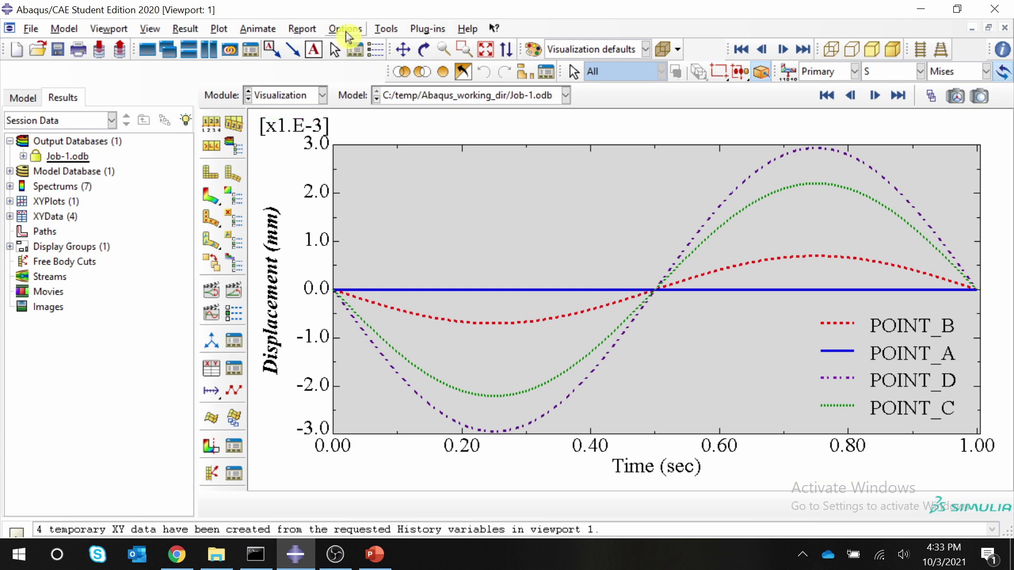
Step: Change the fill color of the chart's grid area to white
left_click(346, 32)
mouse_move(415, 124)
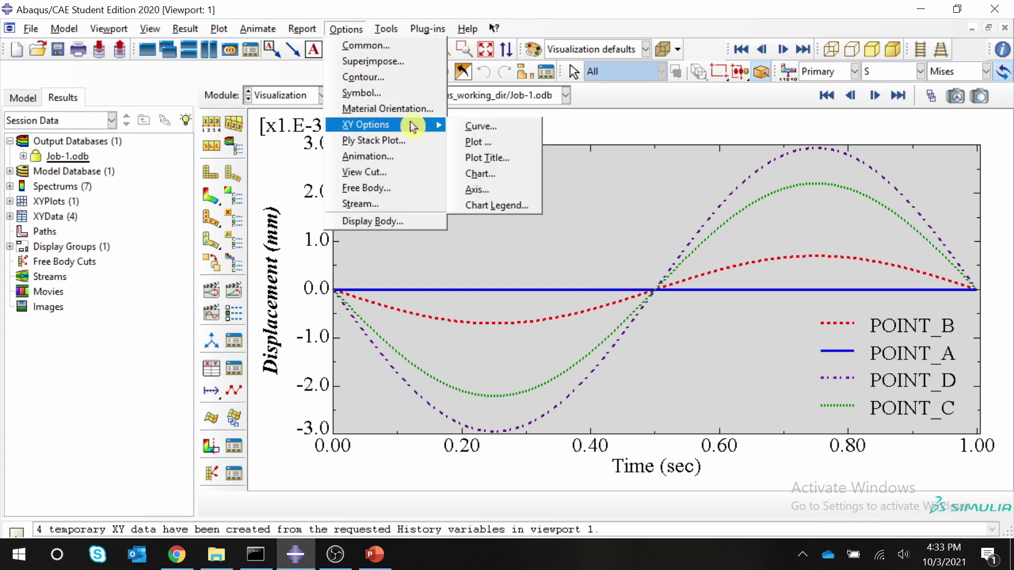
left_click(481, 174)
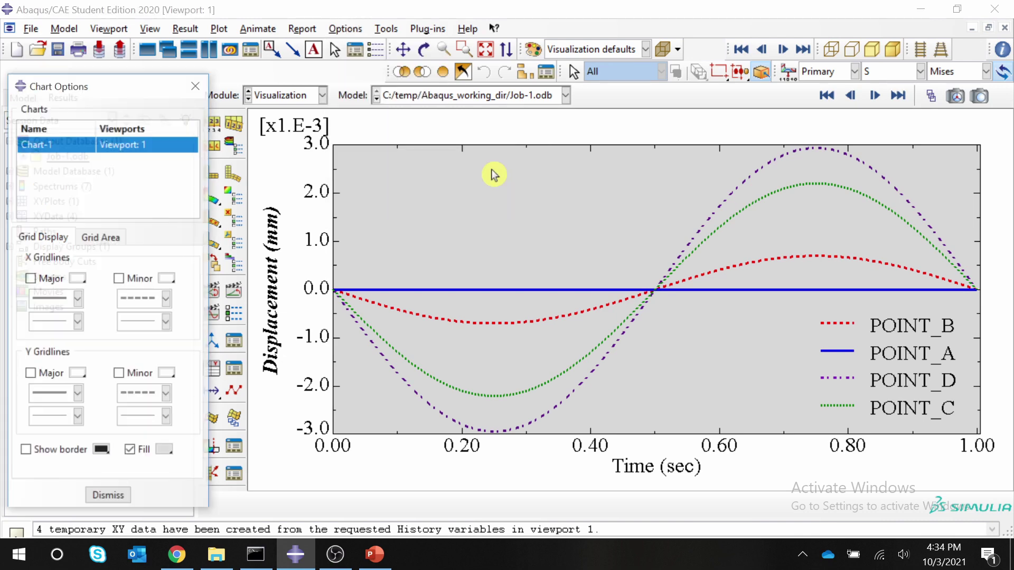
left_click(128, 452)
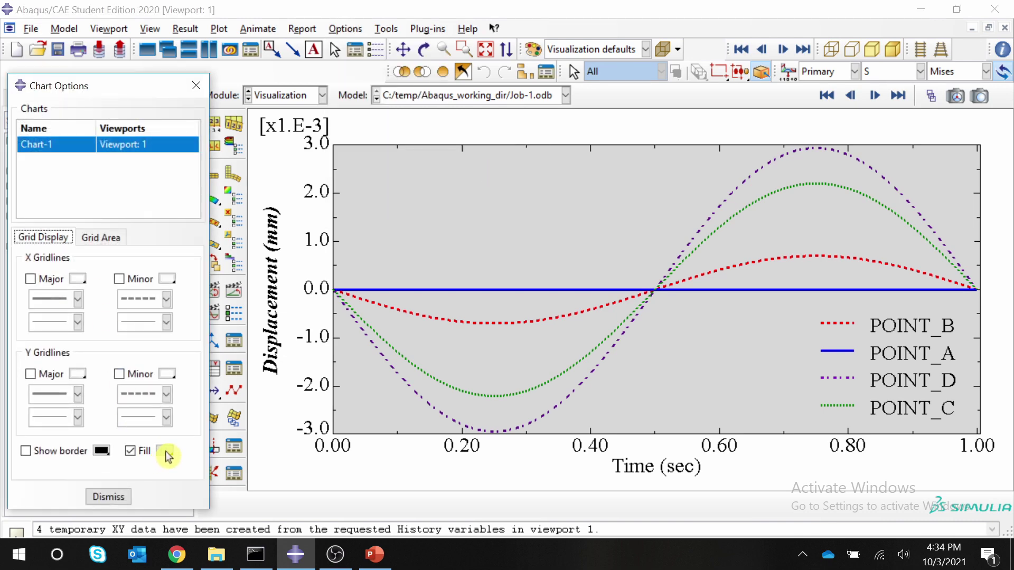
left_click(166, 452)
left_click(33, 417)
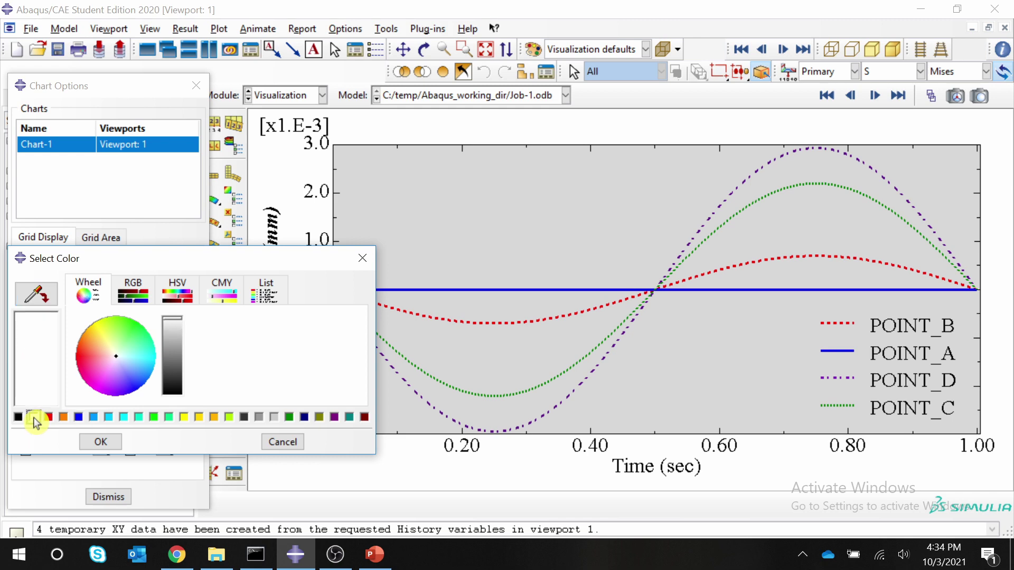
left_click(102, 442)
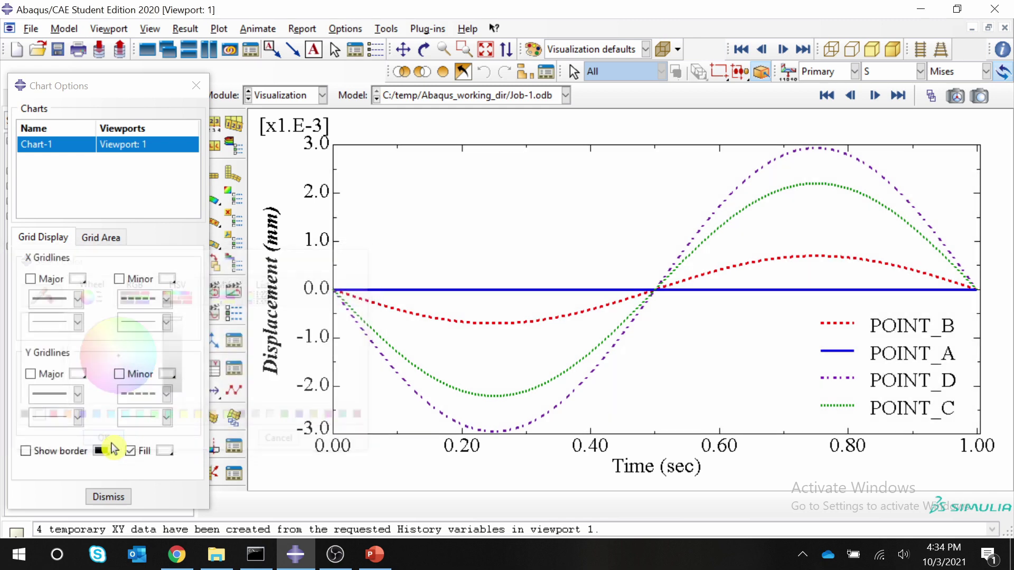
Step: Try major gridlines for both the X and Y axes, remove them again and close the chart options
left_click(31, 374)
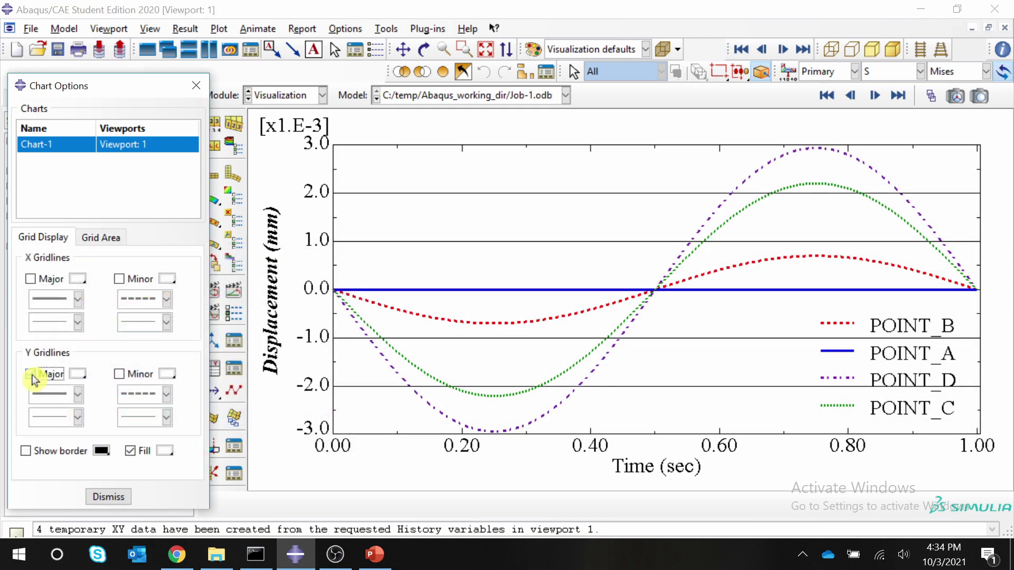
left_click(30, 279)
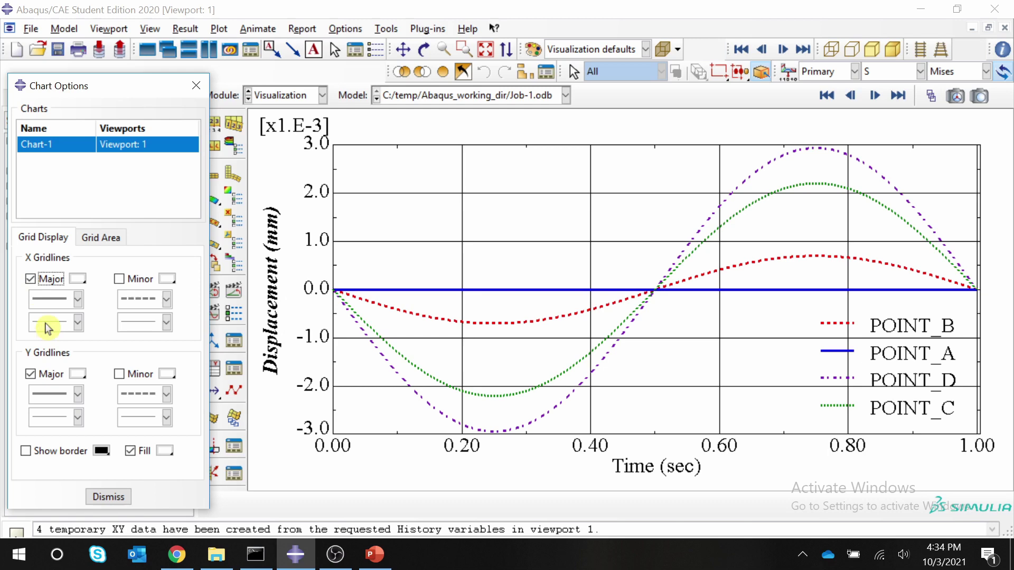
left_click(36, 281)
left_click(29, 375)
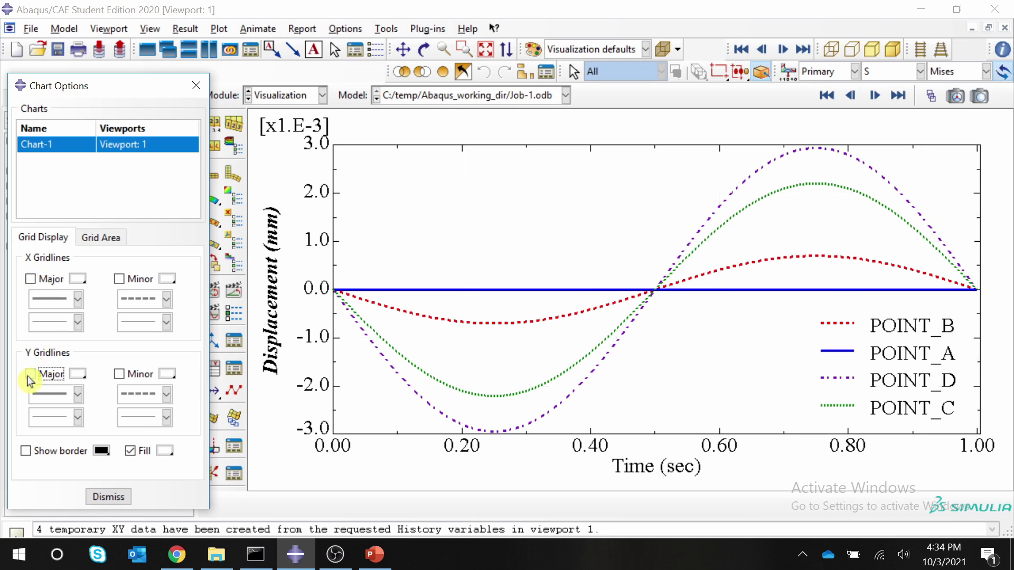
left_click(130, 450)
left_click(104, 496)
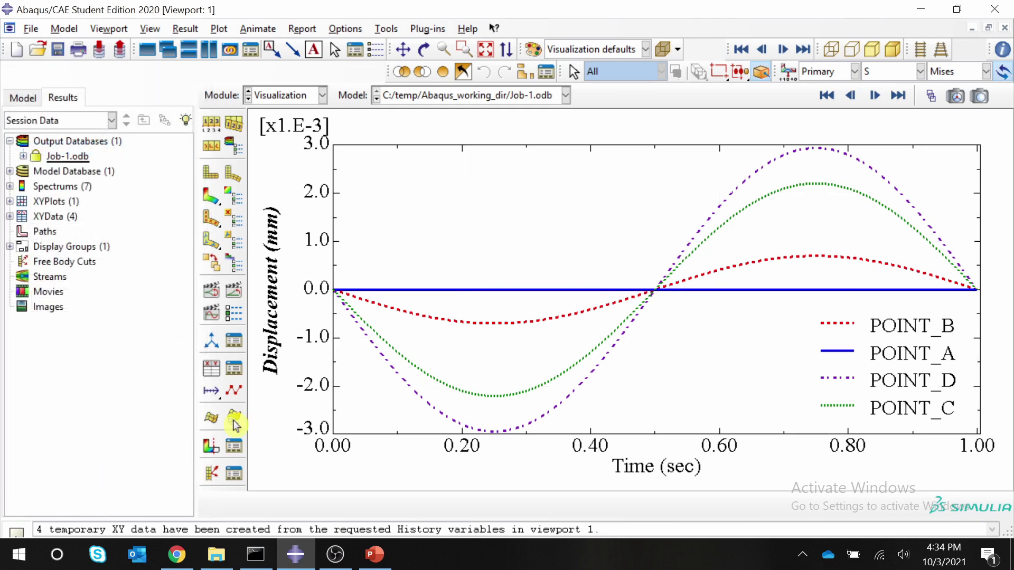
Step: Set up printing of the viewport to a PNG file named waves in the Abaqus_working_dir folder
left_click(31, 29)
left_click(63, 287)
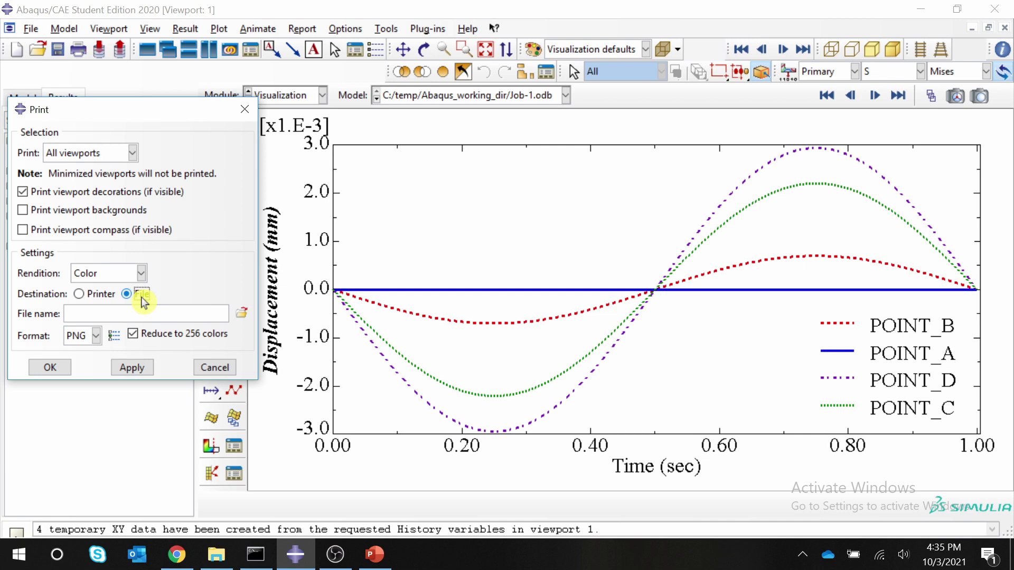
left_click(241, 315)
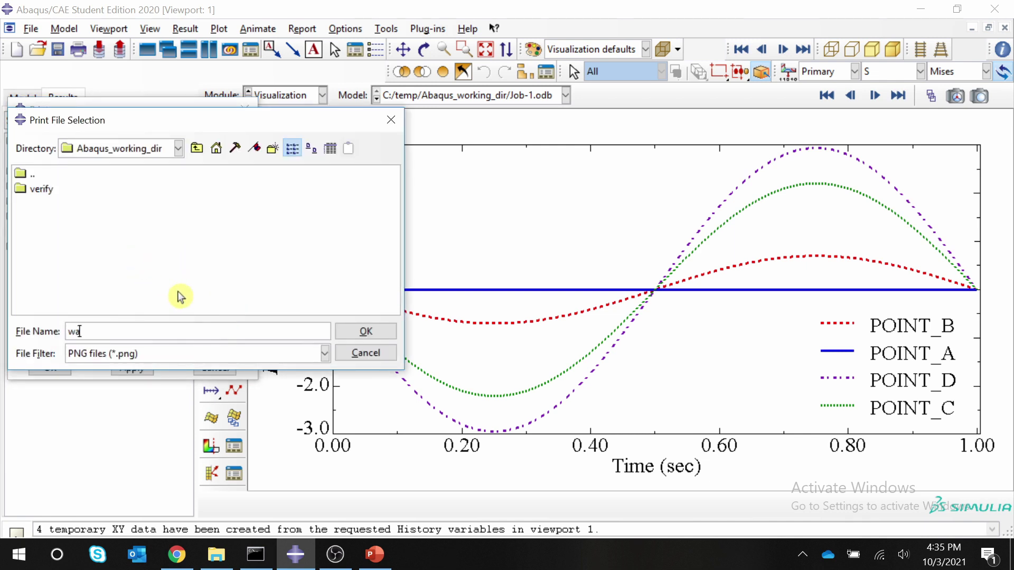
key("Return")
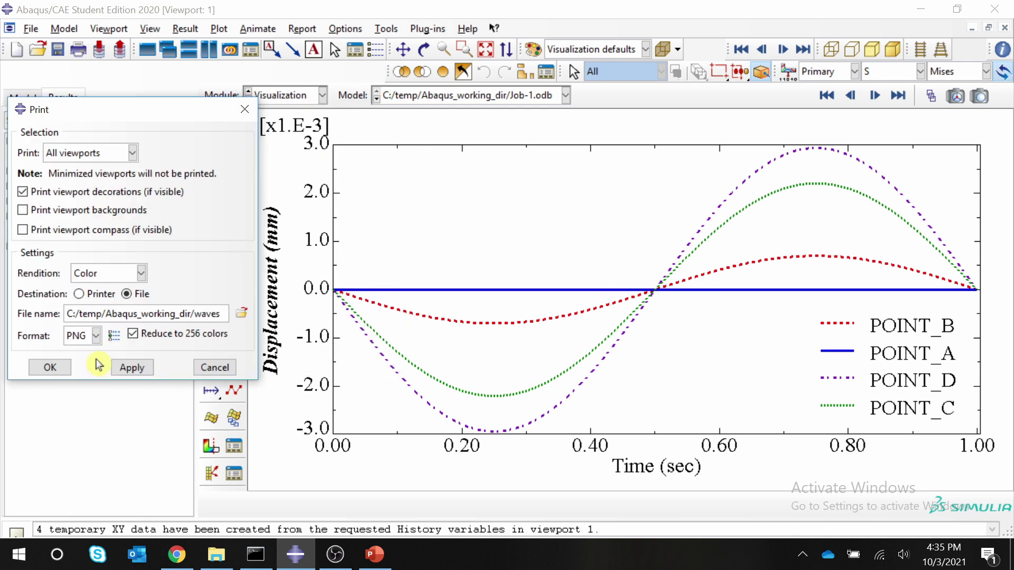
Step: Set the PNG image size to a custom 2000 x 998 pixels and print the plot to the file
left_click(114, 335)
left_click(88, 244)
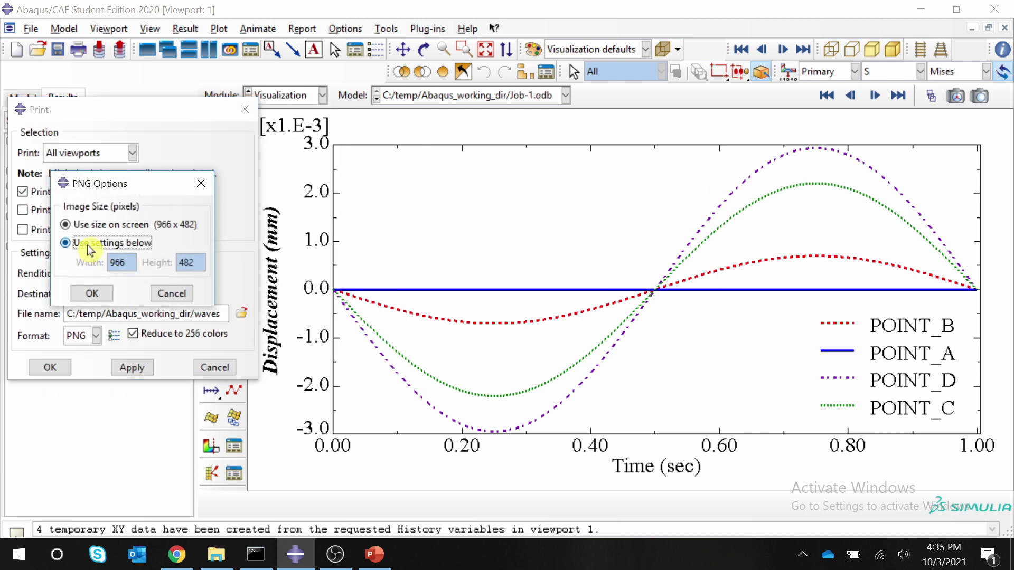
left_click_drag(113, 263, 125, 263)
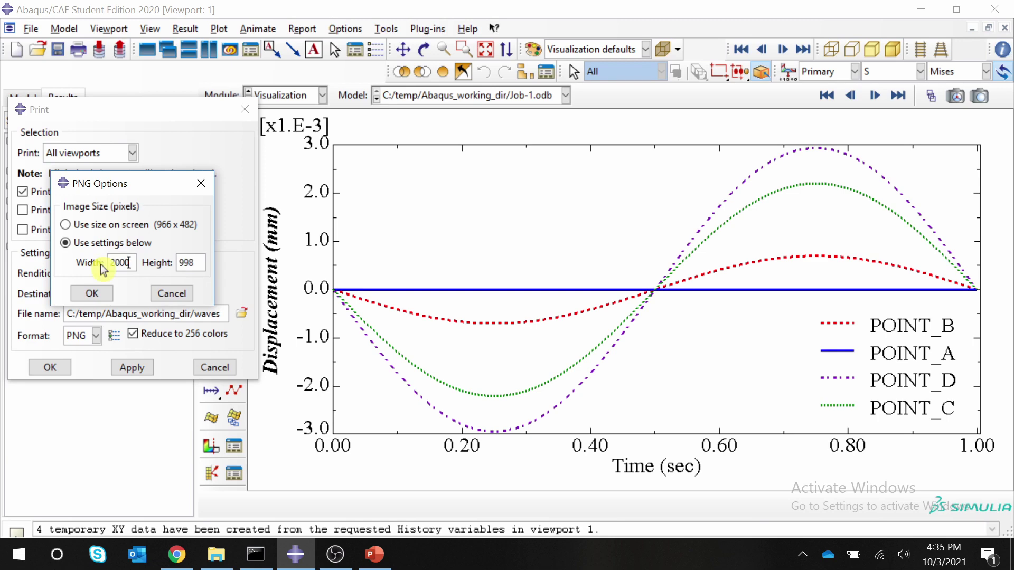
left_click(93, 294)
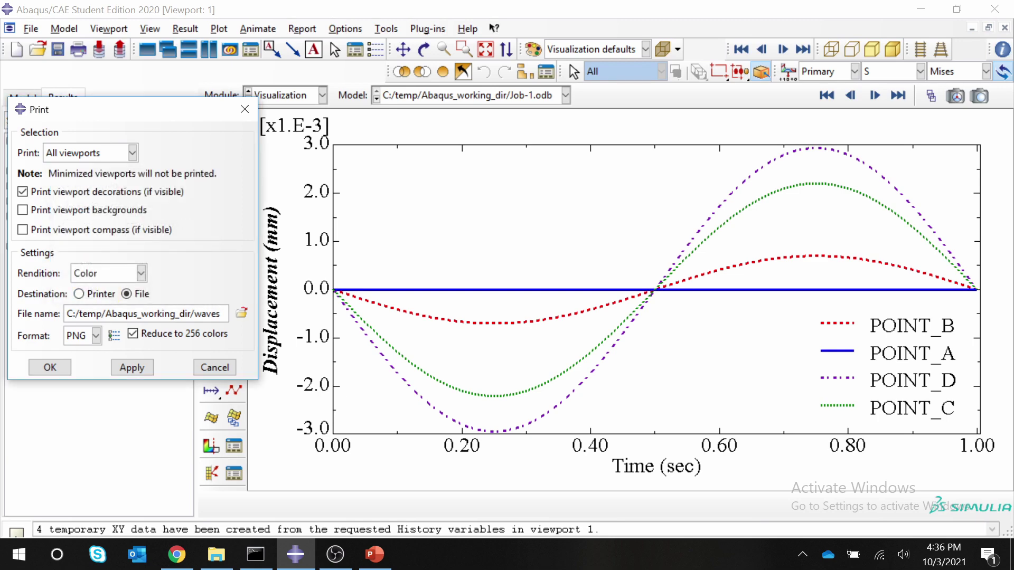
left_click(57, 368)
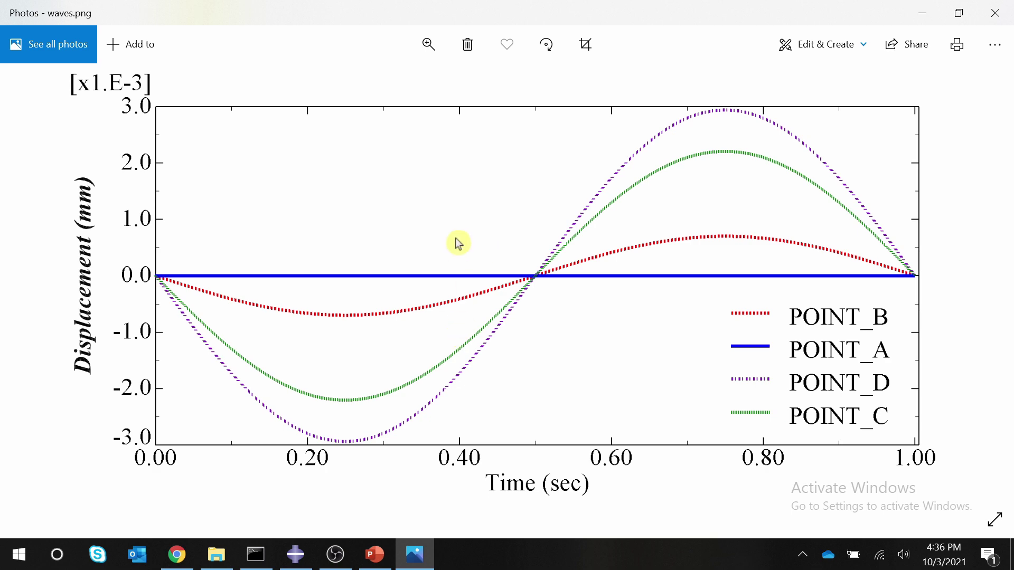
Step: Examine the line and text quality of the exported waves.png up close in Photos
scroll(185, 291, "up", 5)
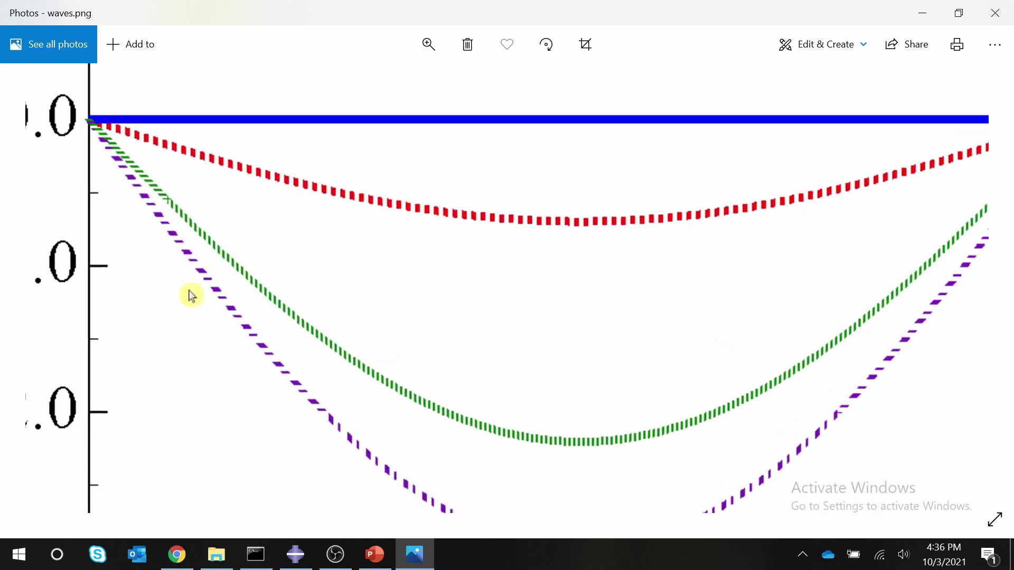
scroll(211, 343, "down", 3)
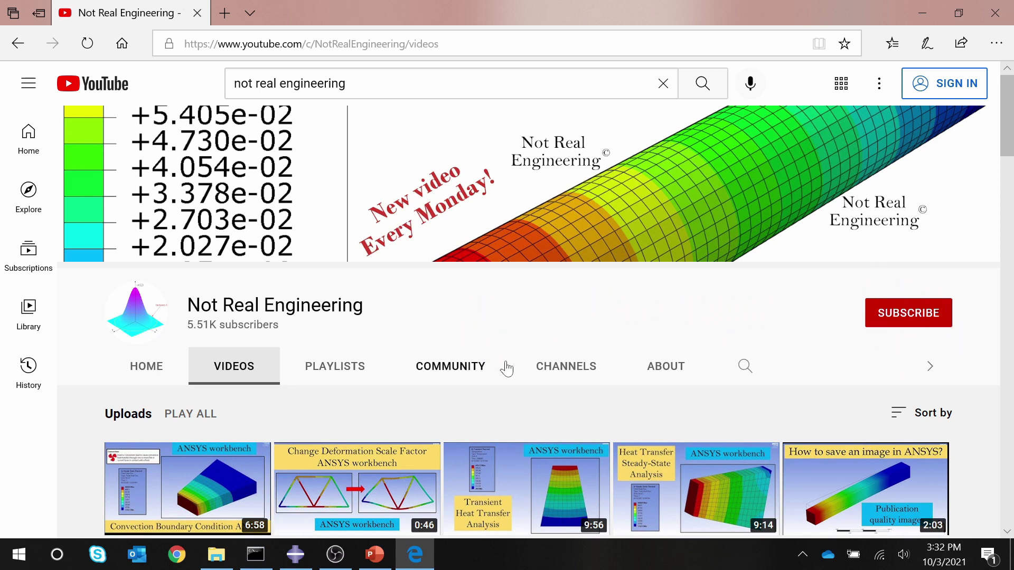
Step: Switch to the browser and look through the videos and playlists of the Not Real Engineering YouTube channel and its GitHub page
scroll(508, 403, "down", 12)
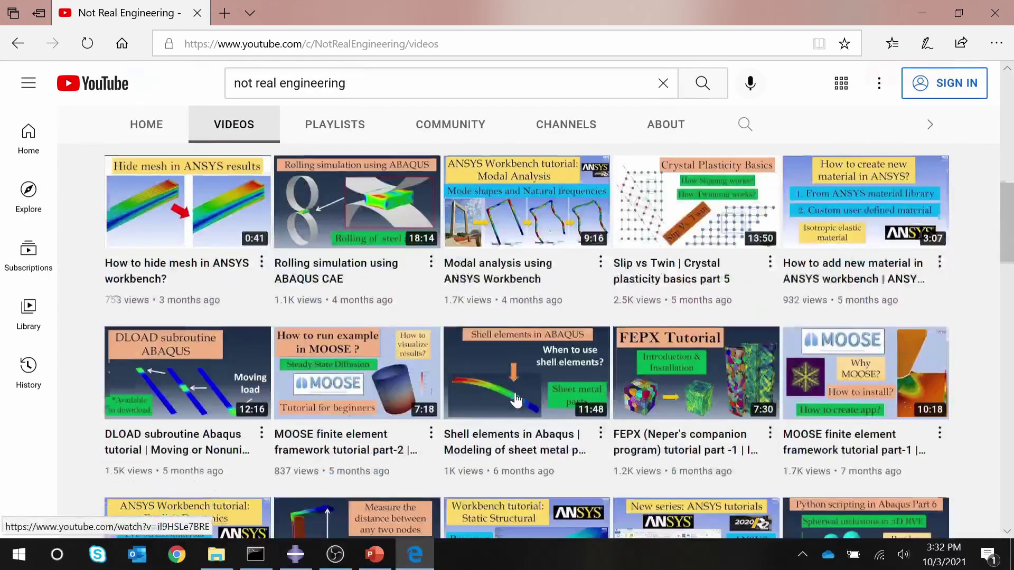
scroll(492, 305, "up", 12)
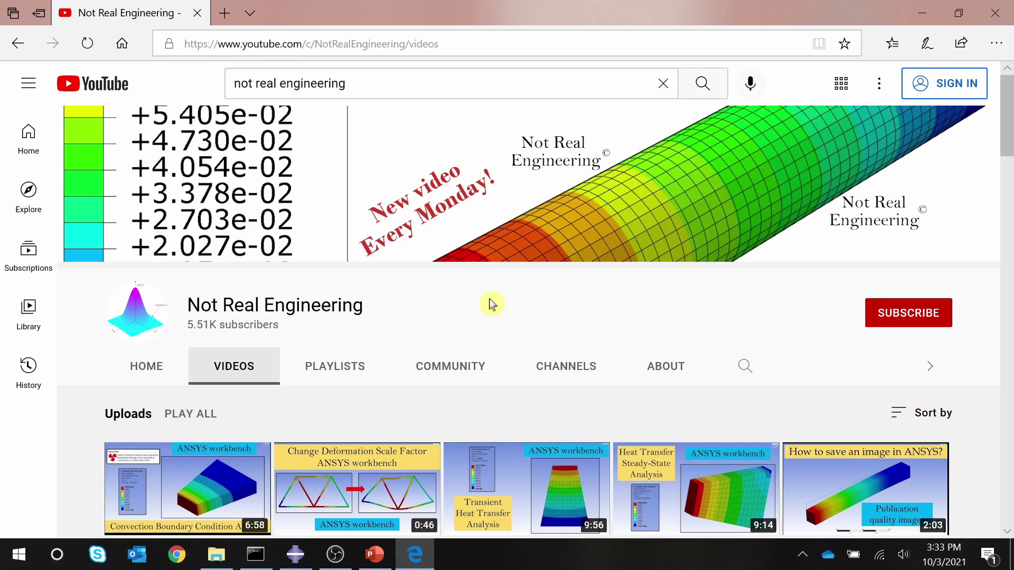
left_click(342, 372)
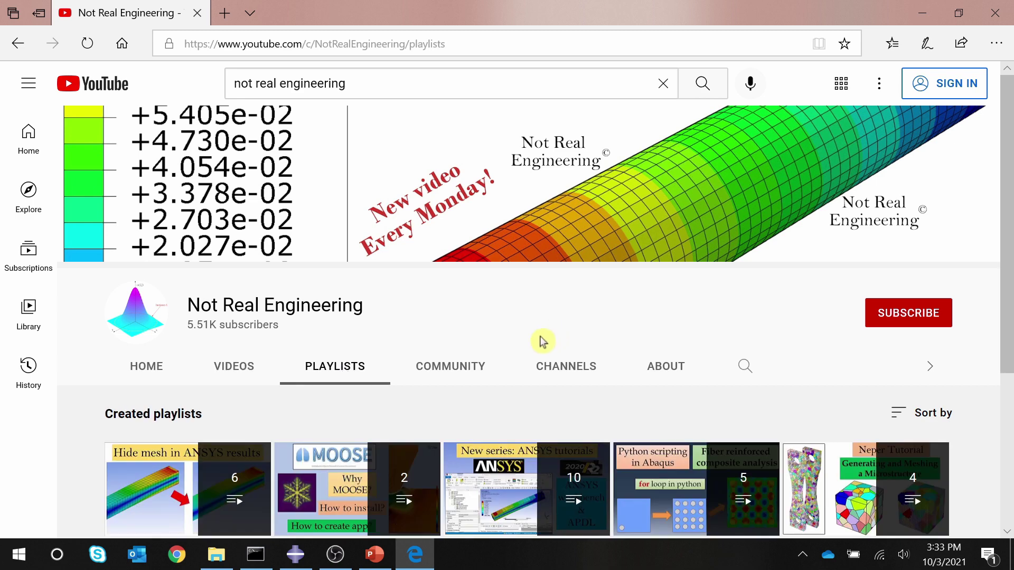
scroll(539, 359, "down", 5)
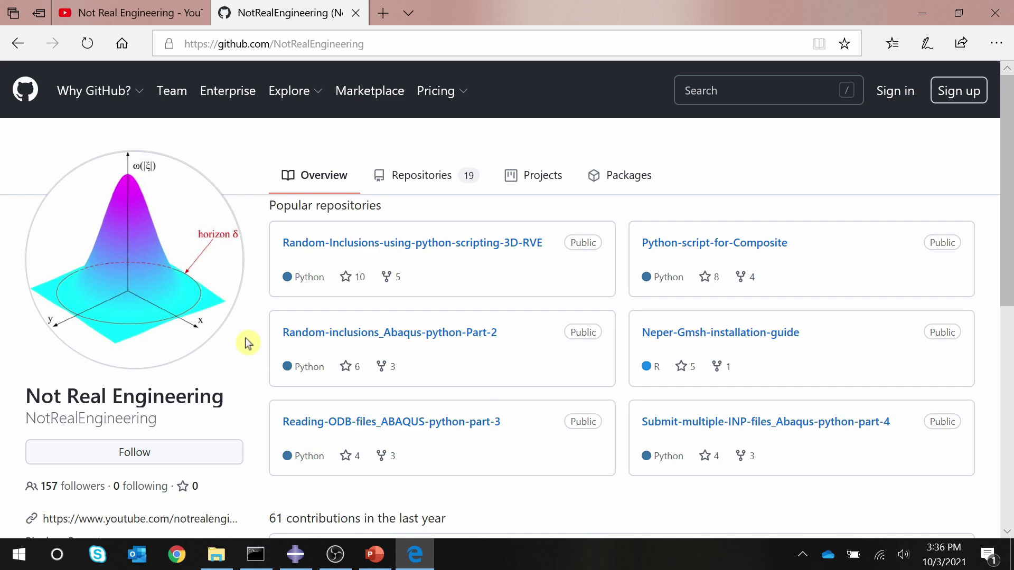
key("ctrl+shift+Tab")
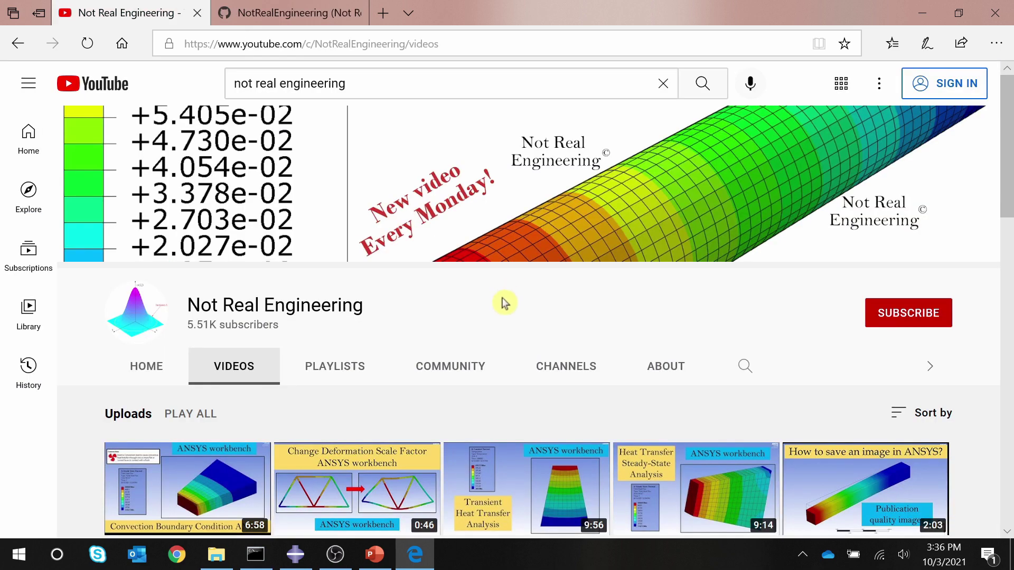